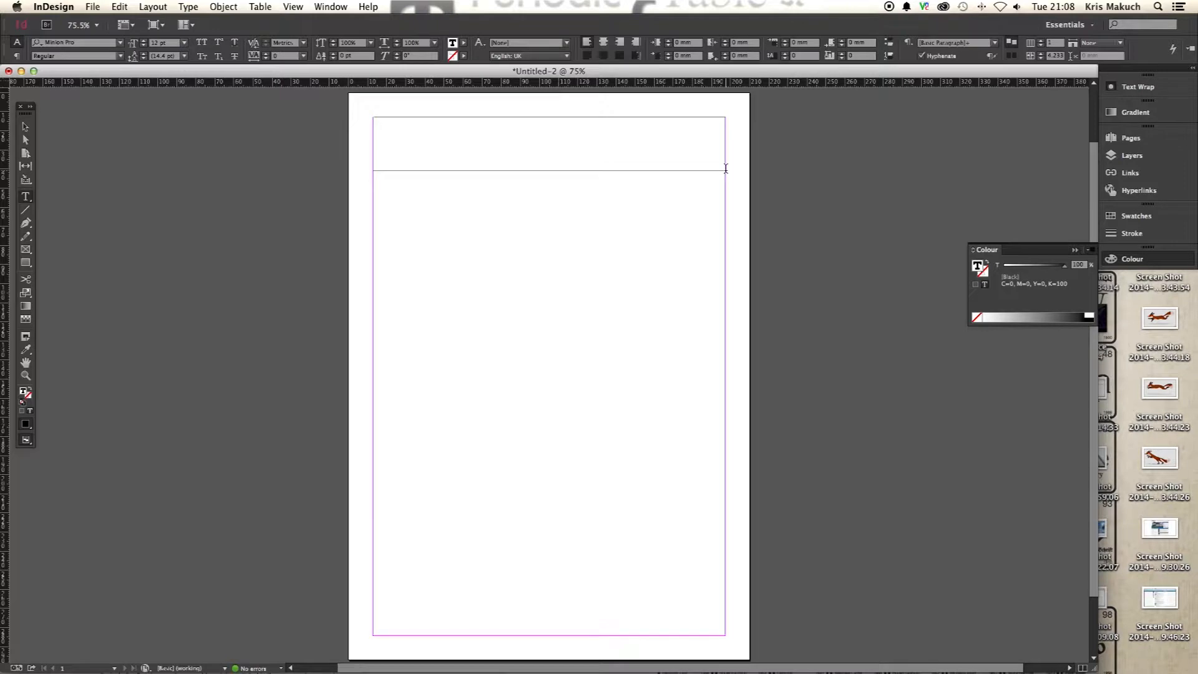
{"action": "scroll", "coordinate": [725, 167], "scroll_direction": "down", "scroll_amount": 1}
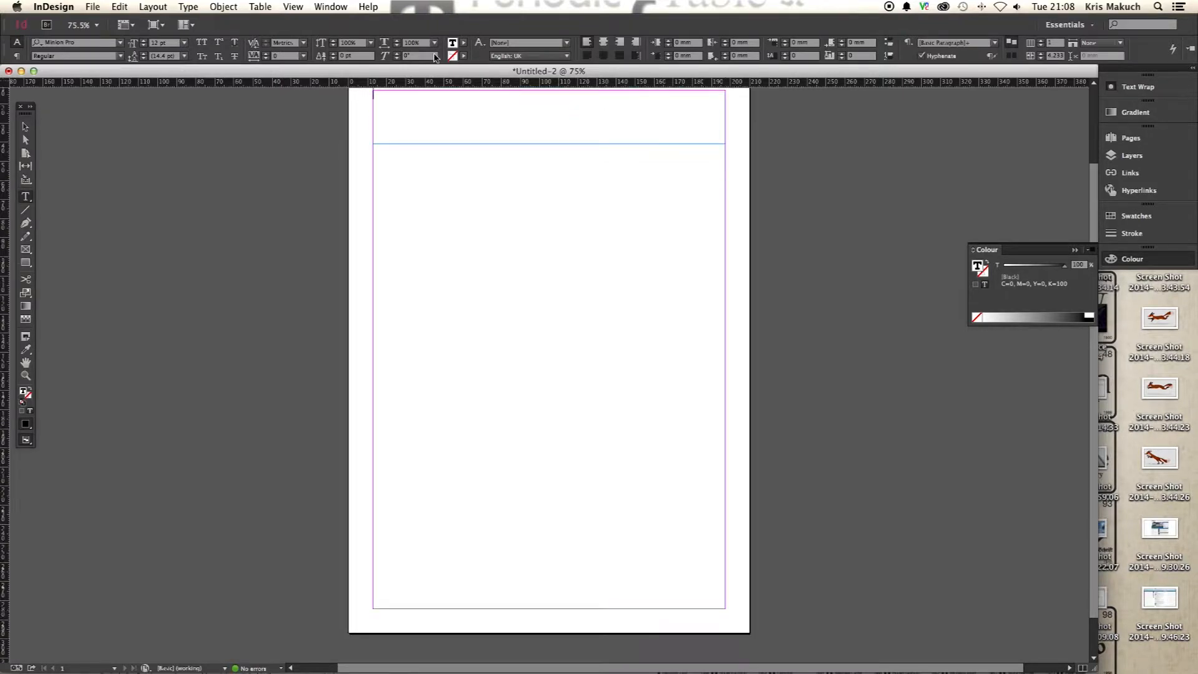
{"action": "scroll", "coordinate": [417, 287], "scroll_direction": "up", "scroll_amount": 3}
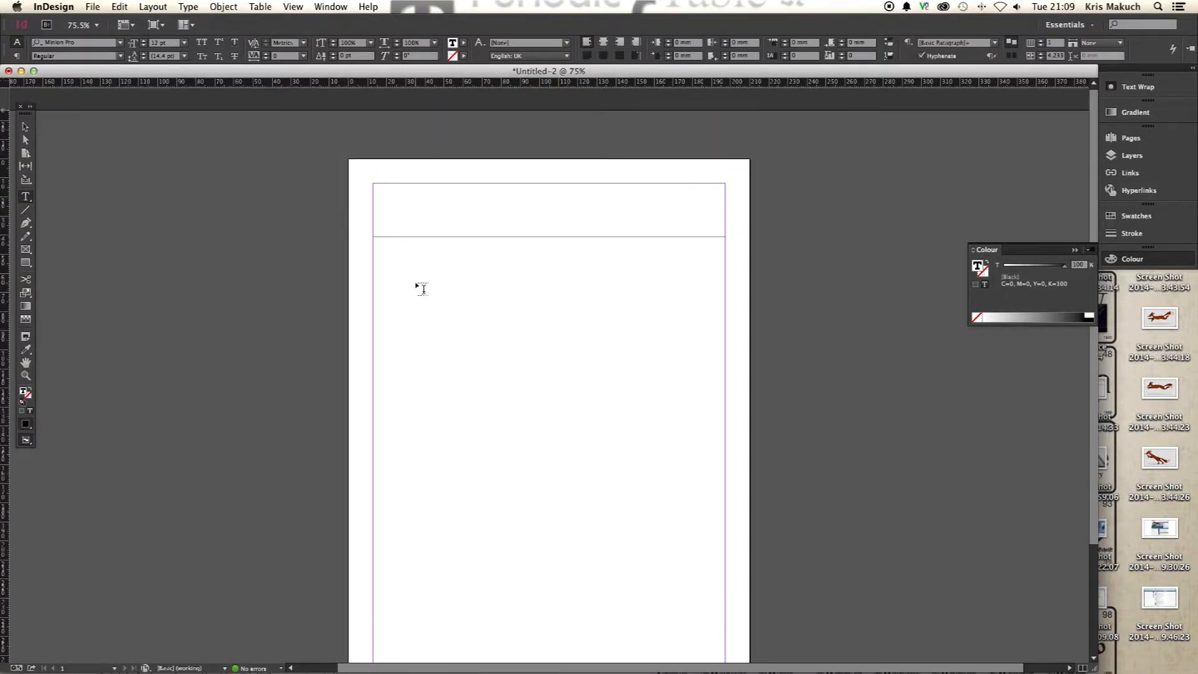
{"action": "left_click", "coordinate": [91, 6]}
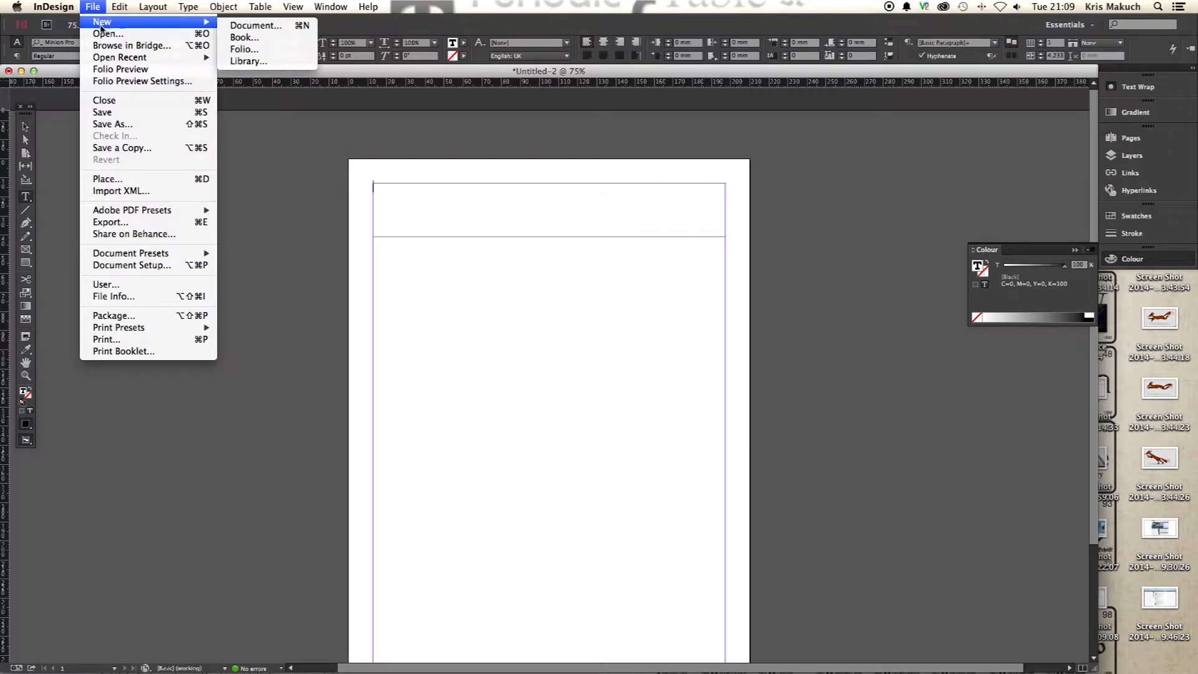
{"action": "left_click", "coordinate": [92, 6]}
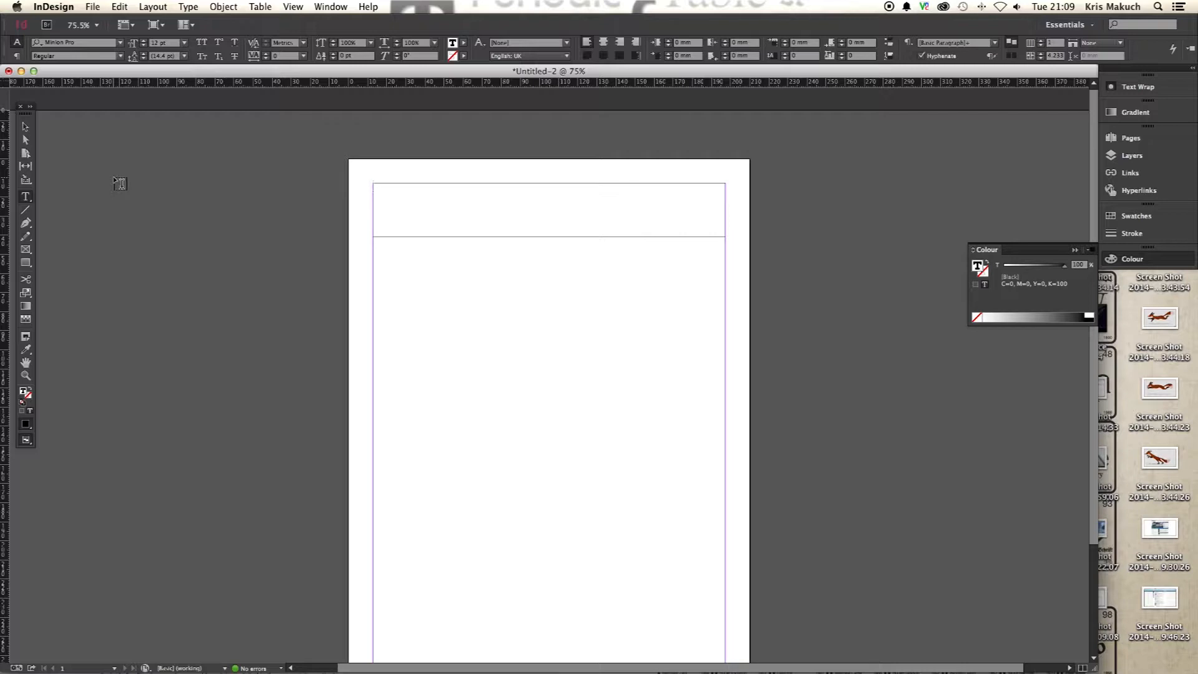
Delete the empty text frame at the top of the page
{"action": "left_click", "coordinate": [25, 126]}
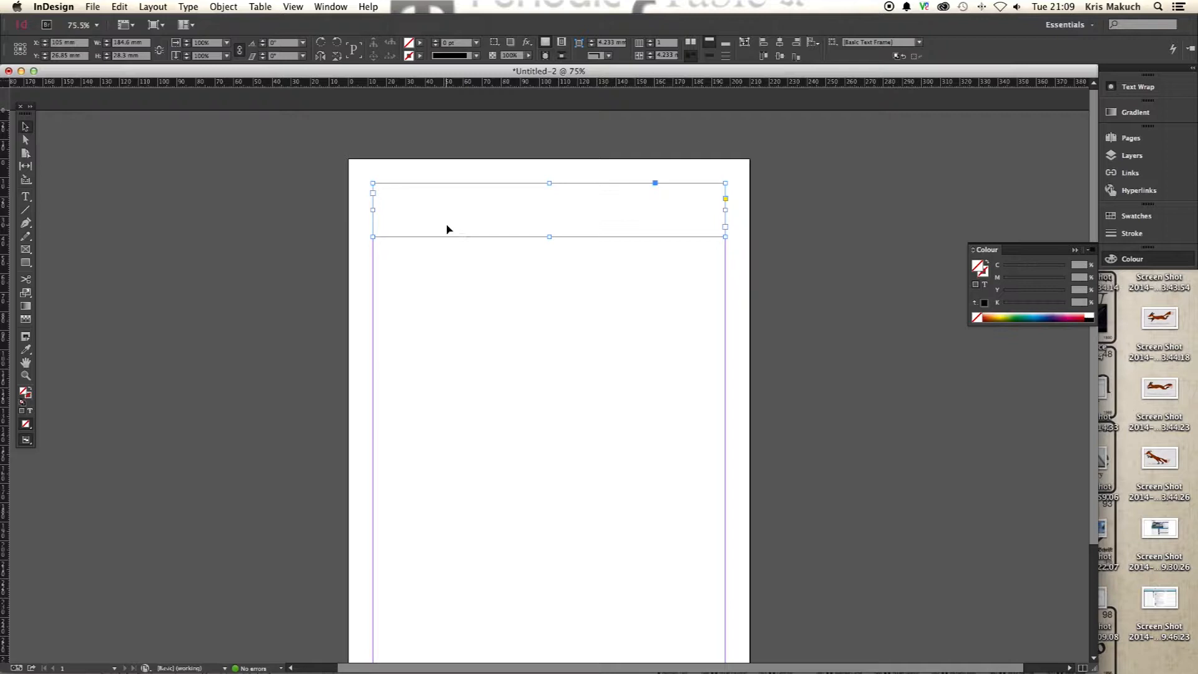
{"action": "key", "text": "Delete"}
Draw a rectangle about 181 mm square starting at the upper-left corner of the page margins
{"action": "scroll", "coordinate": [416, 220], "scroll_direction": "down", "scroll_amount": 1}
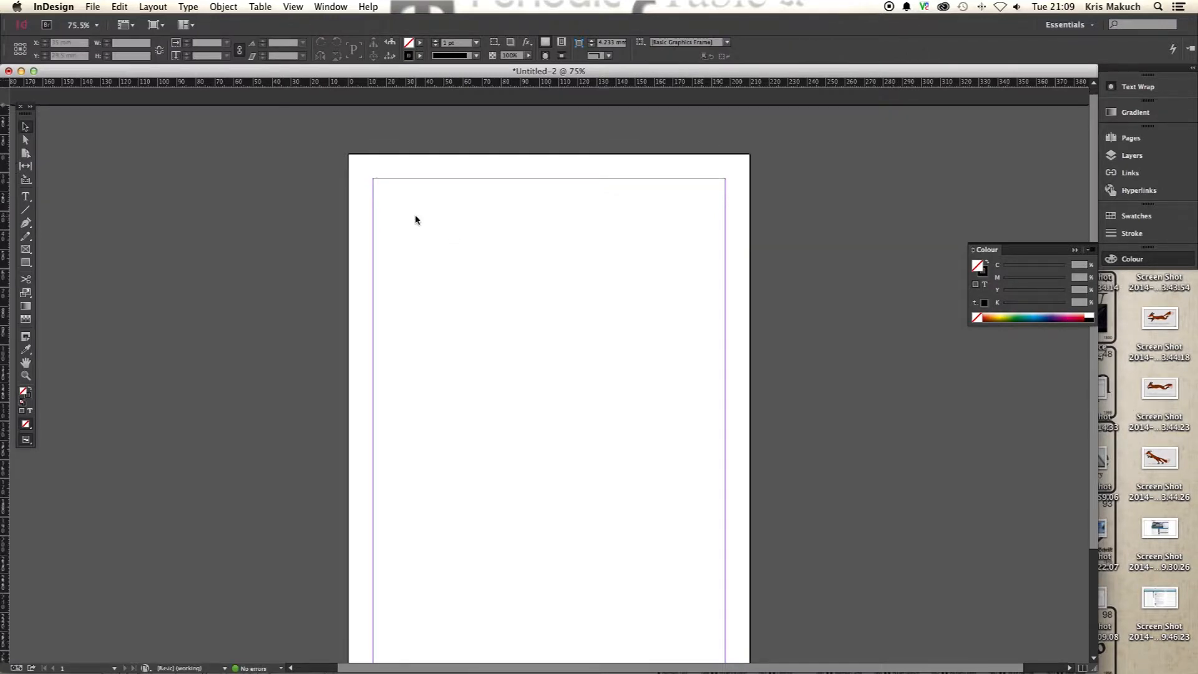
{"action": "scroll", "coordinate": [415, 218], "scroll_direction": "down", "scroll_amount": 2}
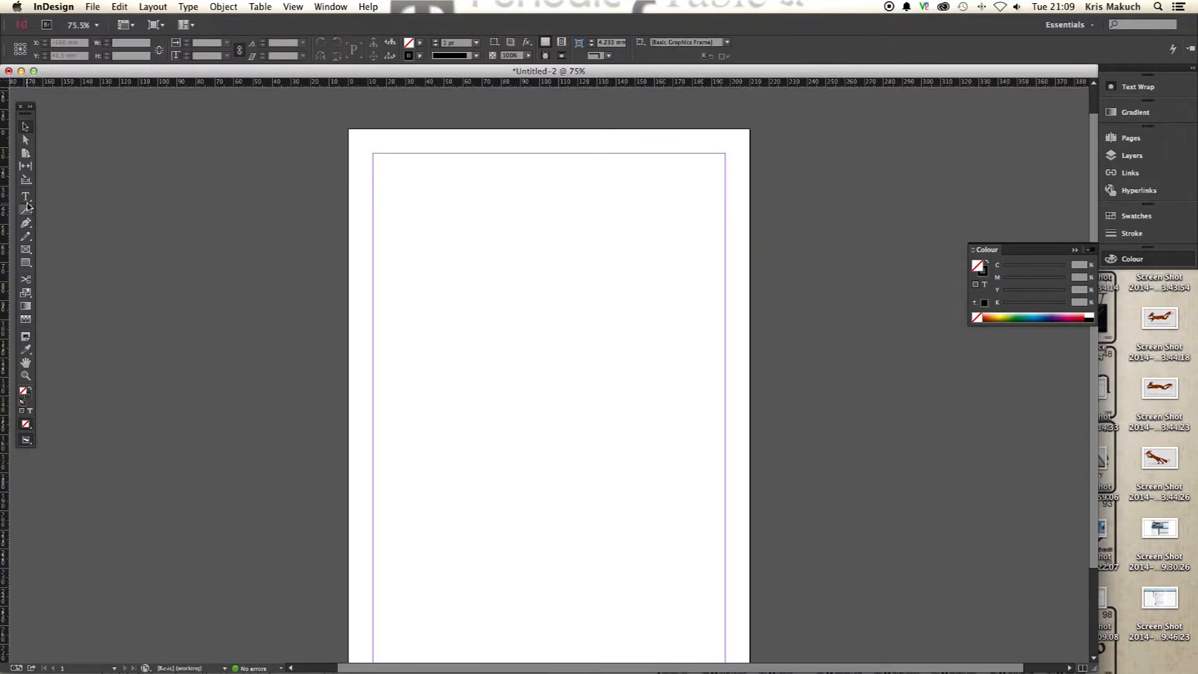
{"action": "left_click_drag", "start_coordinate": [27, 263], "coordinate": [95, 266]}
{"action": "left_click_drag", "start_coordinate": [374, 154], "coordinate": [719, 499]}
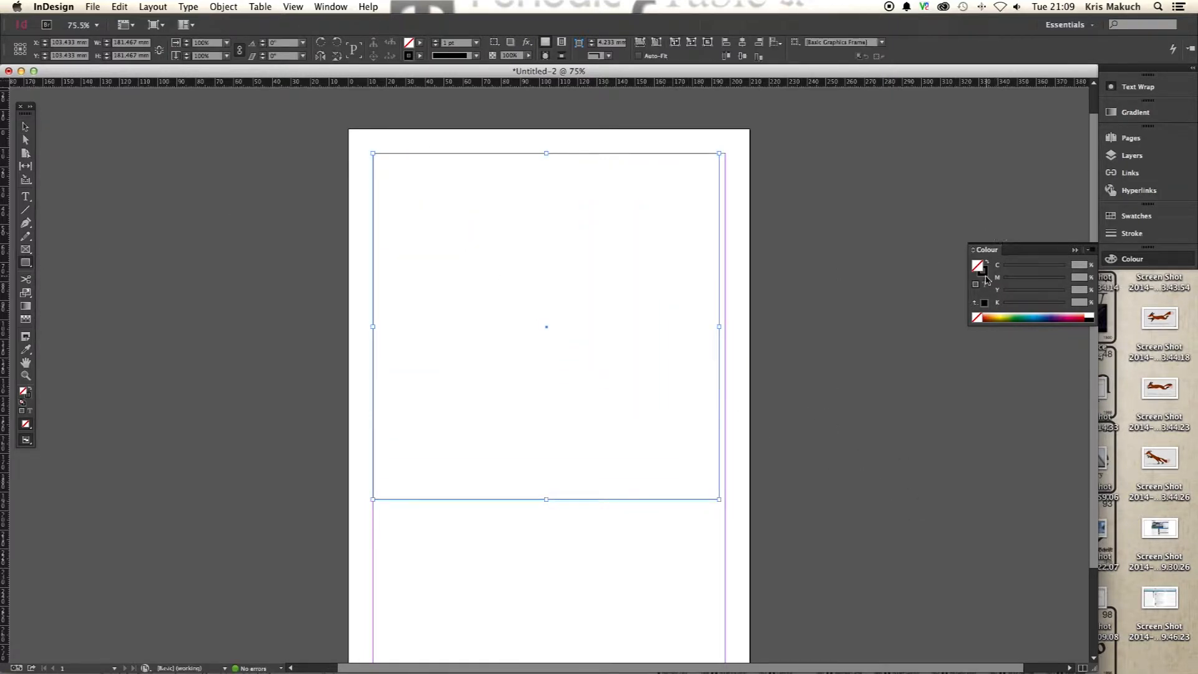
Fill the rectangle with pale lilac and no stroke, and widen it to the right-hand page margin
{"action": "left_click", "coordinate": [984, 302]}
{"action": "left_click", "coordinate": [976, 265]}
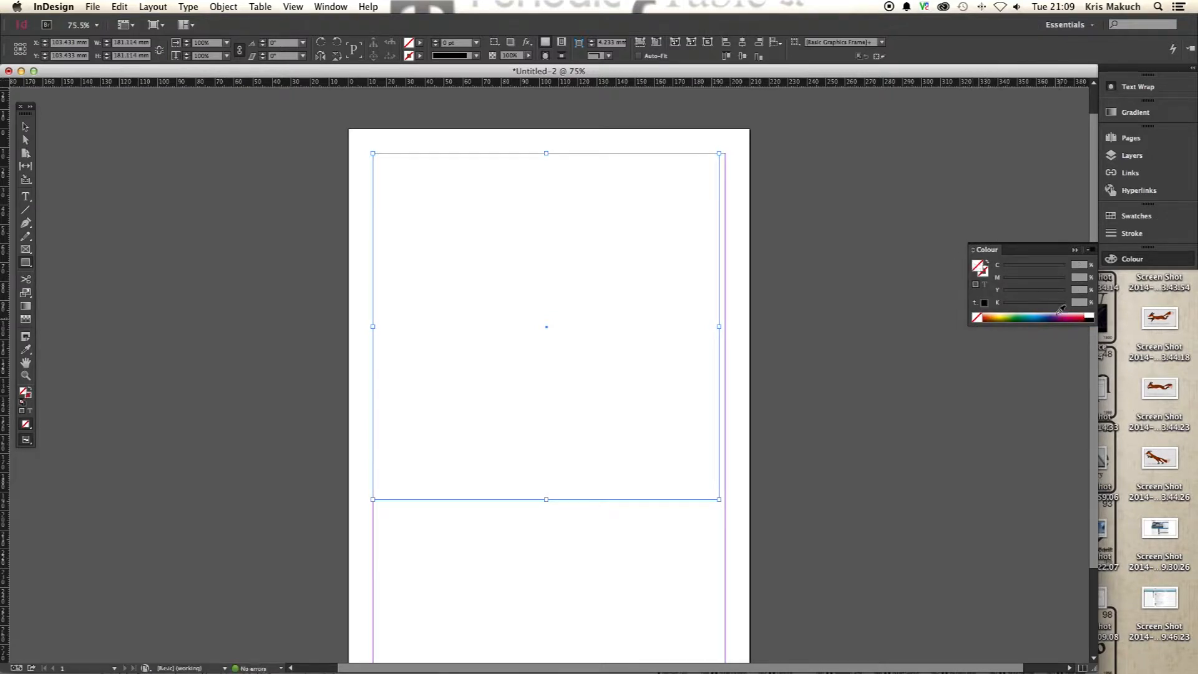
{"action": "left_click", "coordinate": [1063, 315]}
{"action": "left_click", "coordinate": [26, 127]}
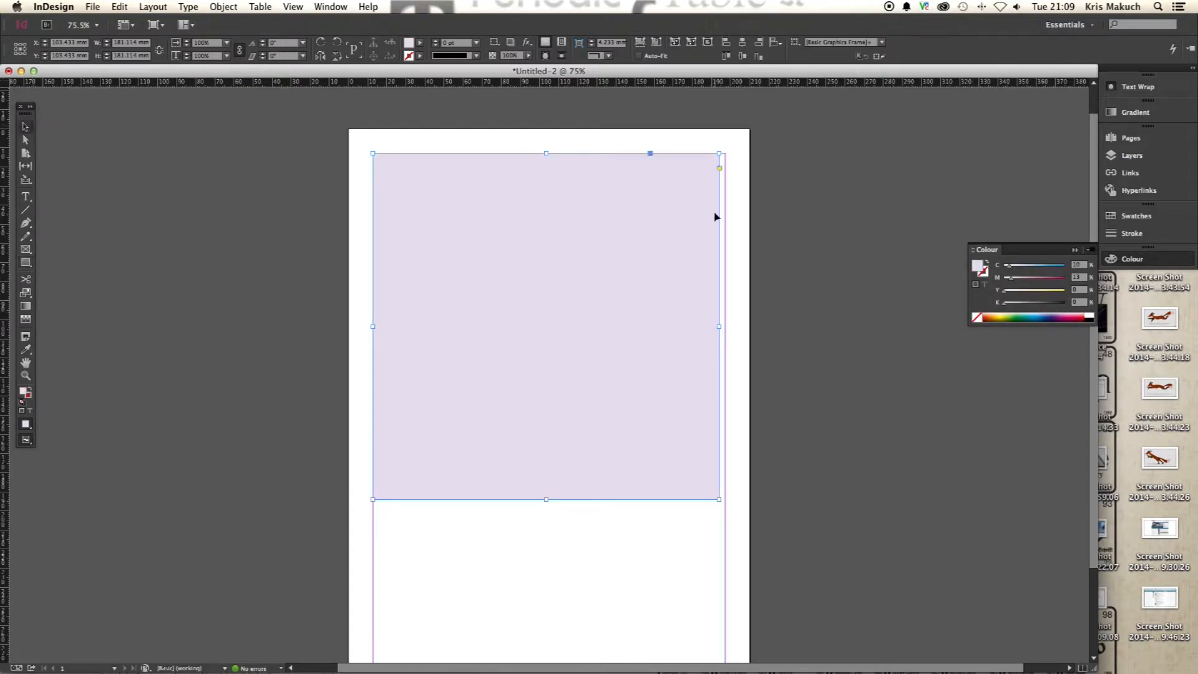
{"action": "left_click_drag", "start_coordinate": [719, 326], "coordinate": [724, 326]}
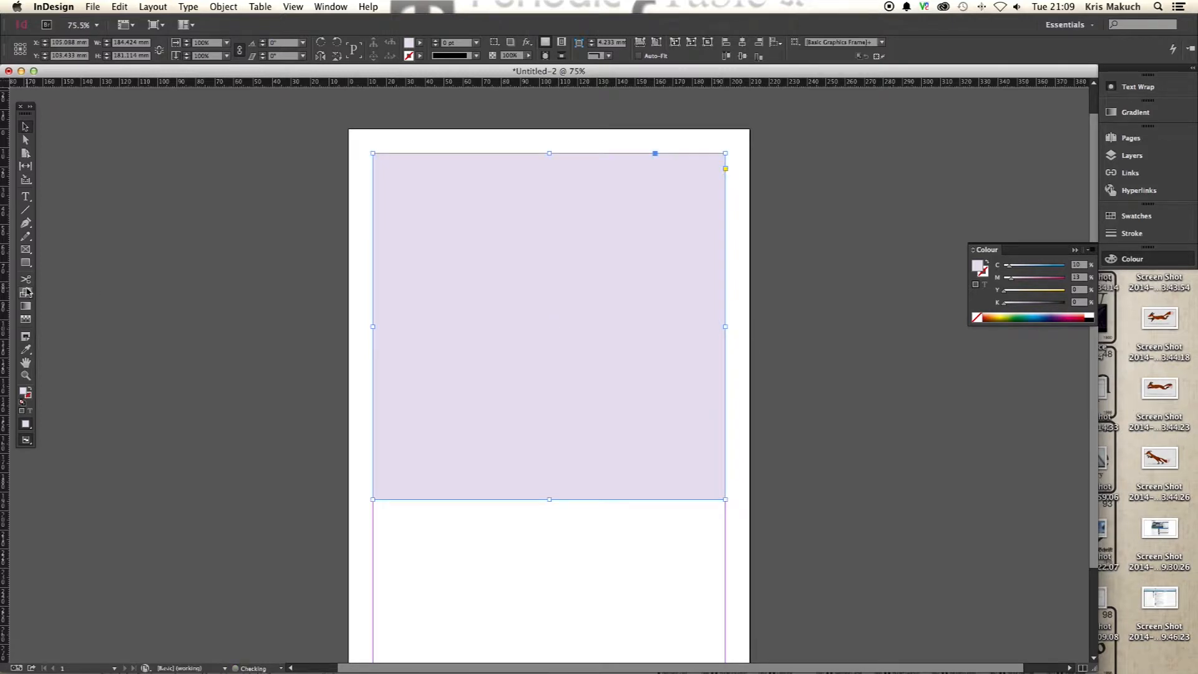
Add a margin-wide text frame about 23 mm tall just below the lilac rectangle, containing "Text here"
{"action": "left_click", "coordinate": [25, 196]}
{"action": "left_click_drag", "start_coordinate": [373, 513], "coordinate": [725, 557]}
{"action": "scroll", "coordinate": [518, 505], "scroll_direction": "down", "scroll_amount": 2}
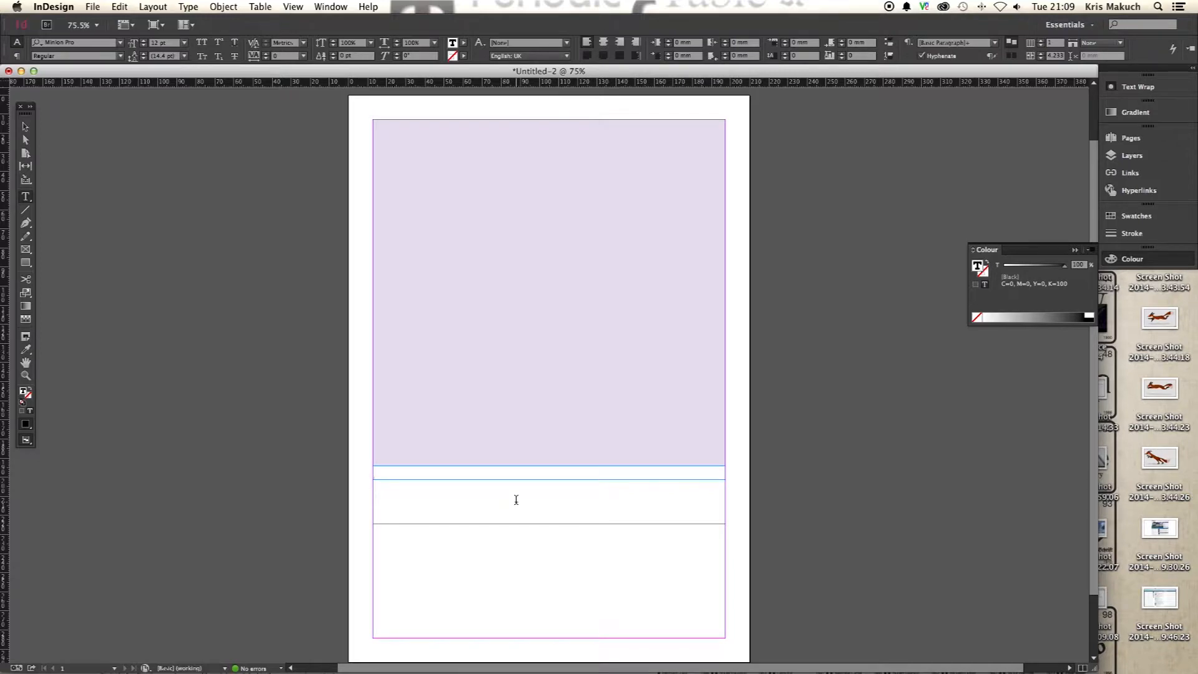
{"action": "type", "text": "Text here"}
Set the "Text here" text in Helvetica Bold and deselect its frame
{"action": "left_click_drag", "start_coordinate": [433, 484], "coordinate": [380, 412]}
{"action": "left_click", "coordinate": [99, 42]}
{"action": "type", "text": "helve"}
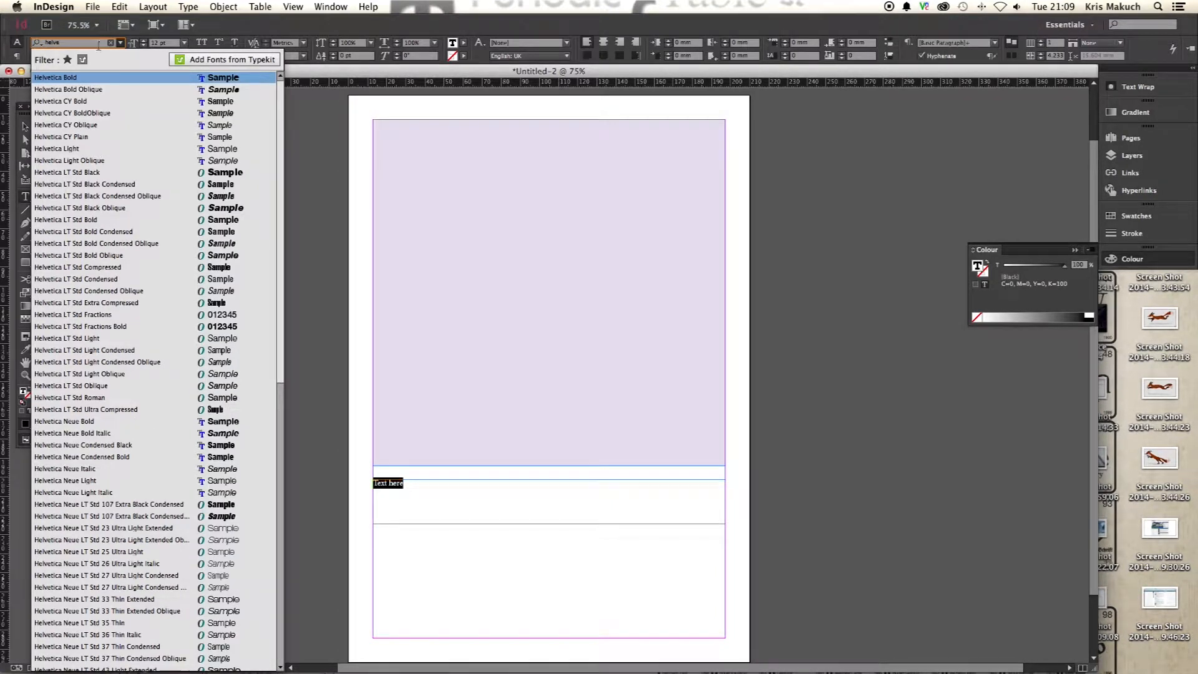
{"action": "key", "text": "Return"}
{"action": "left_click", "coordinate": [26, 126]}
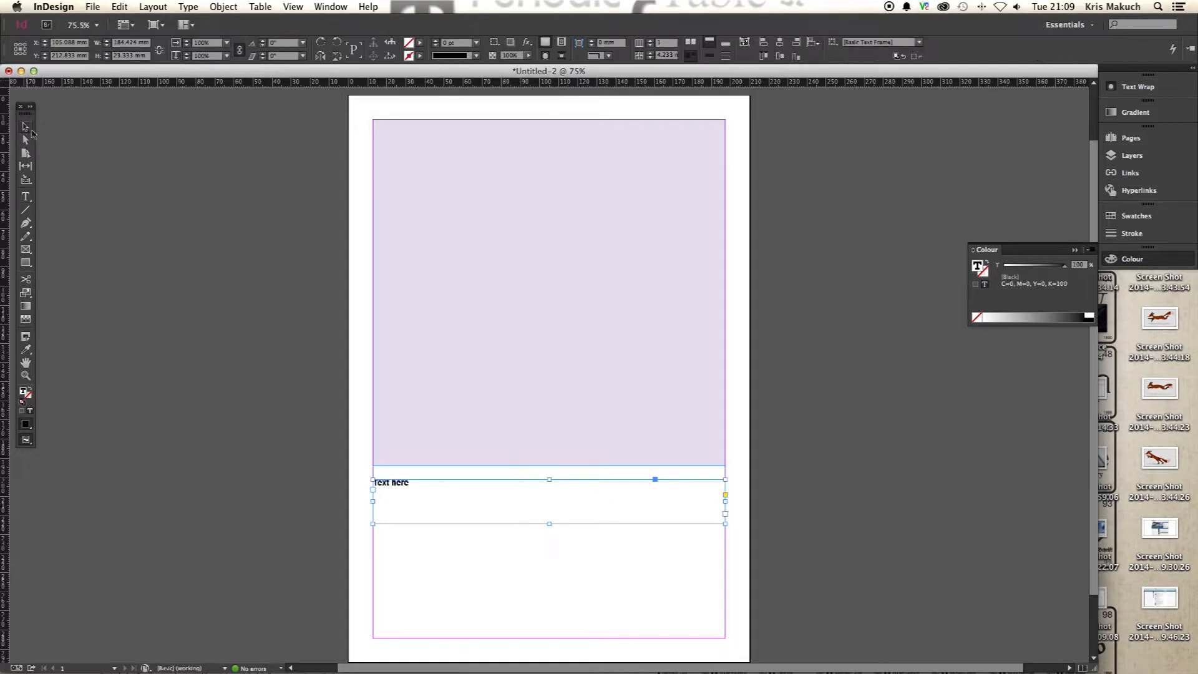
{"action": "left_click", "coordinate": [262, 480]}
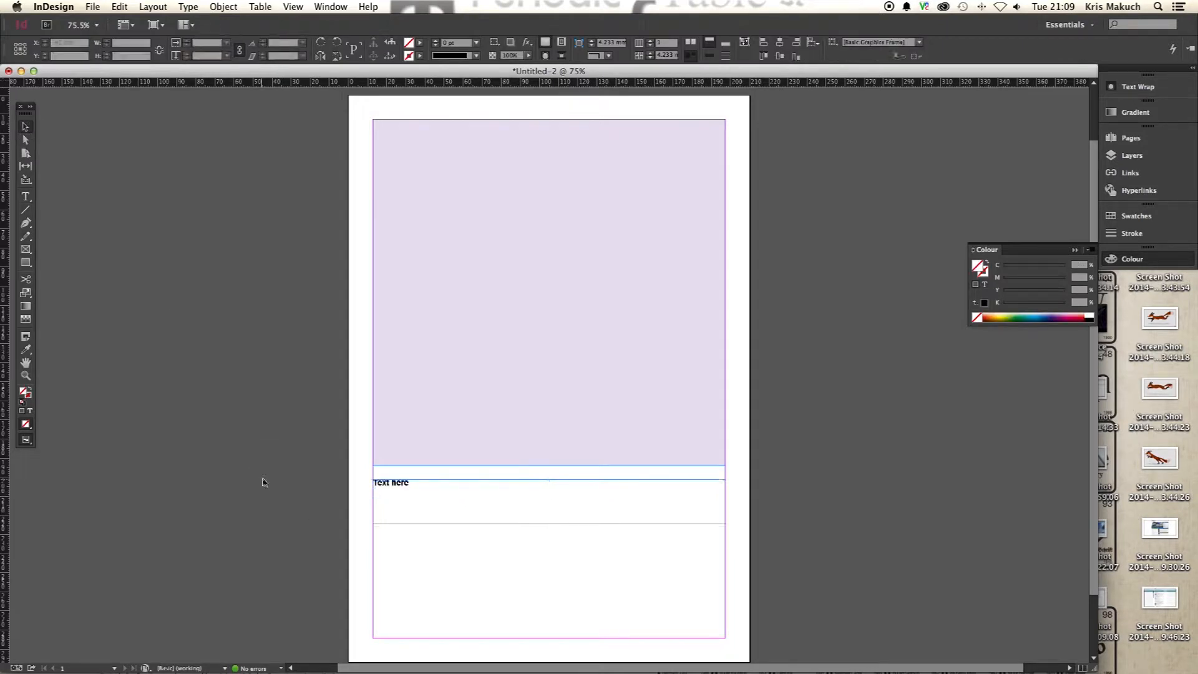
Select the "Text here" frame and bring up the document's Hyperlinks list
{"action": "left_click", "coordinate": [388, 490]}
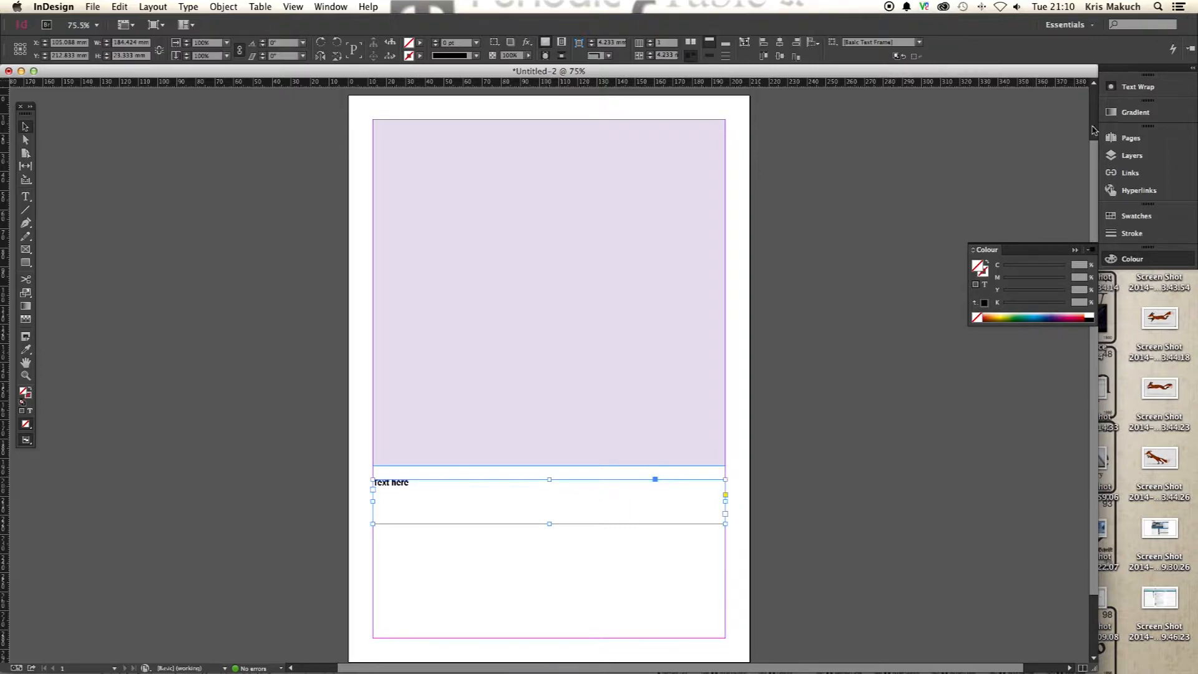
{"action": "left_click", "coordinate": [1164, 191]}
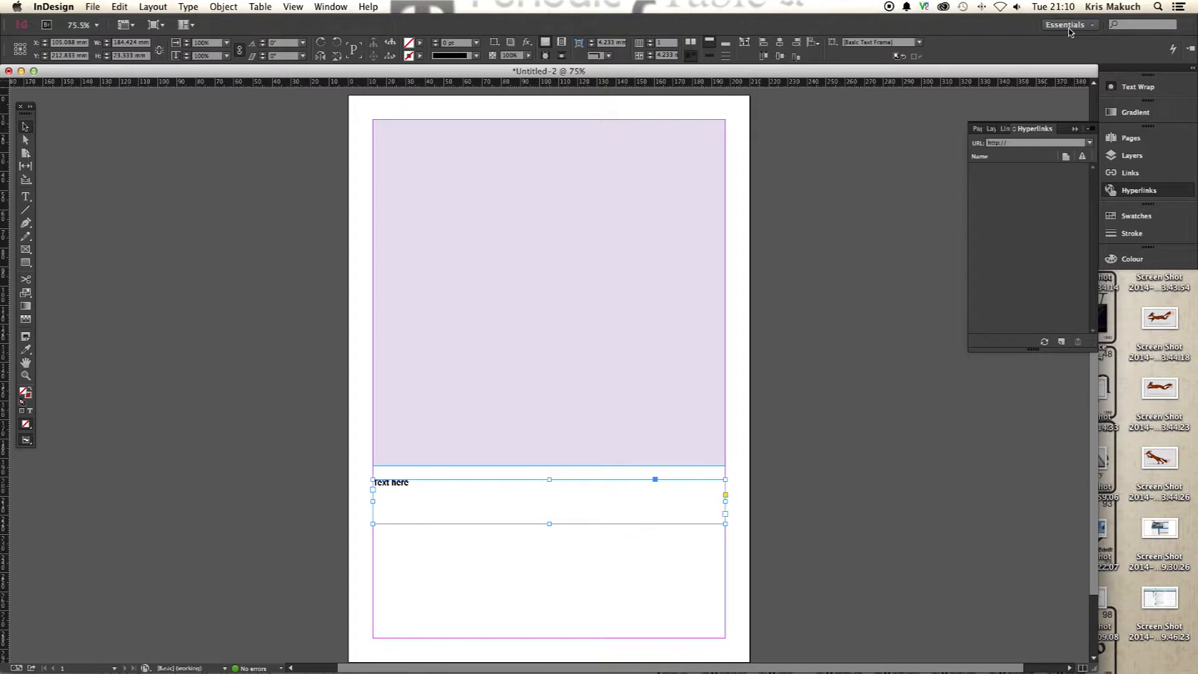
{"action": "left_click", "coordinate": [331, 7]}
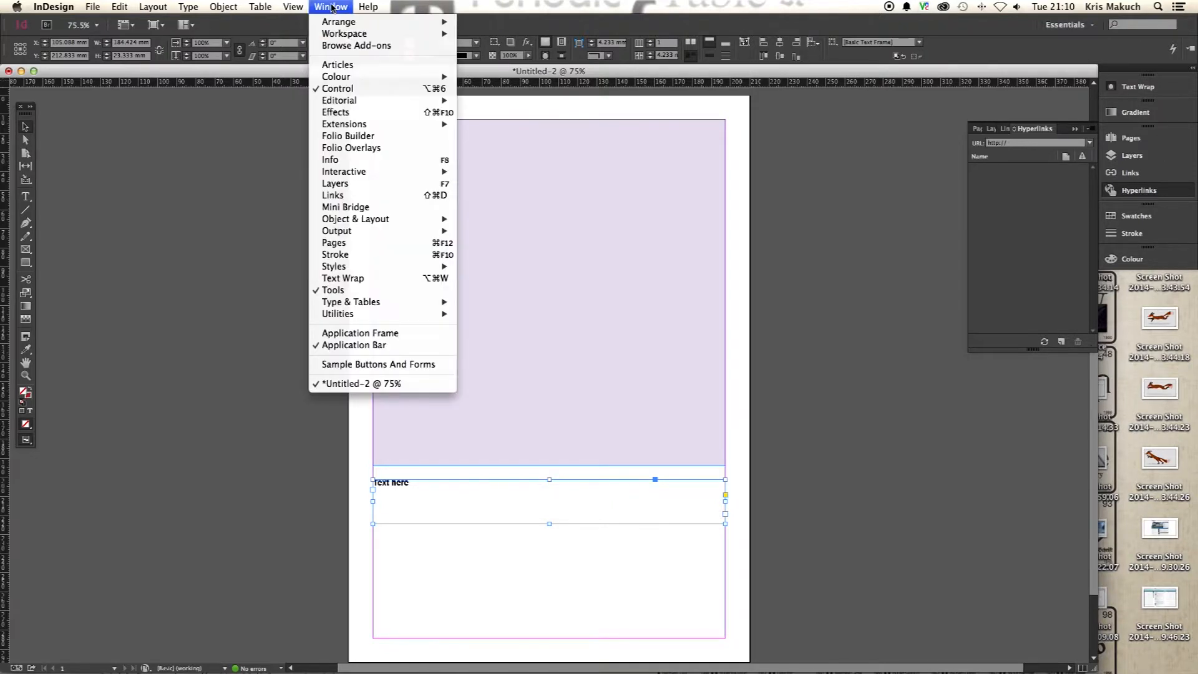
{"action": "mouse_move", "coordinate": [365, 171]}
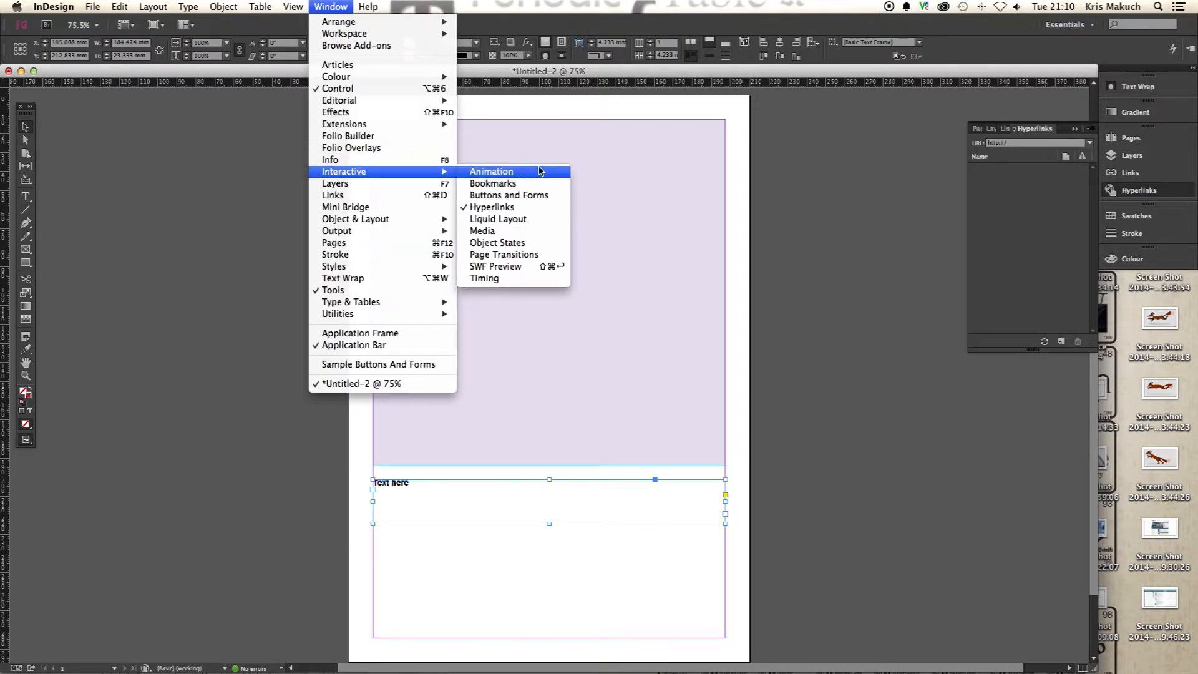
{"action": "left_click", "coordinate": [504, 209]}
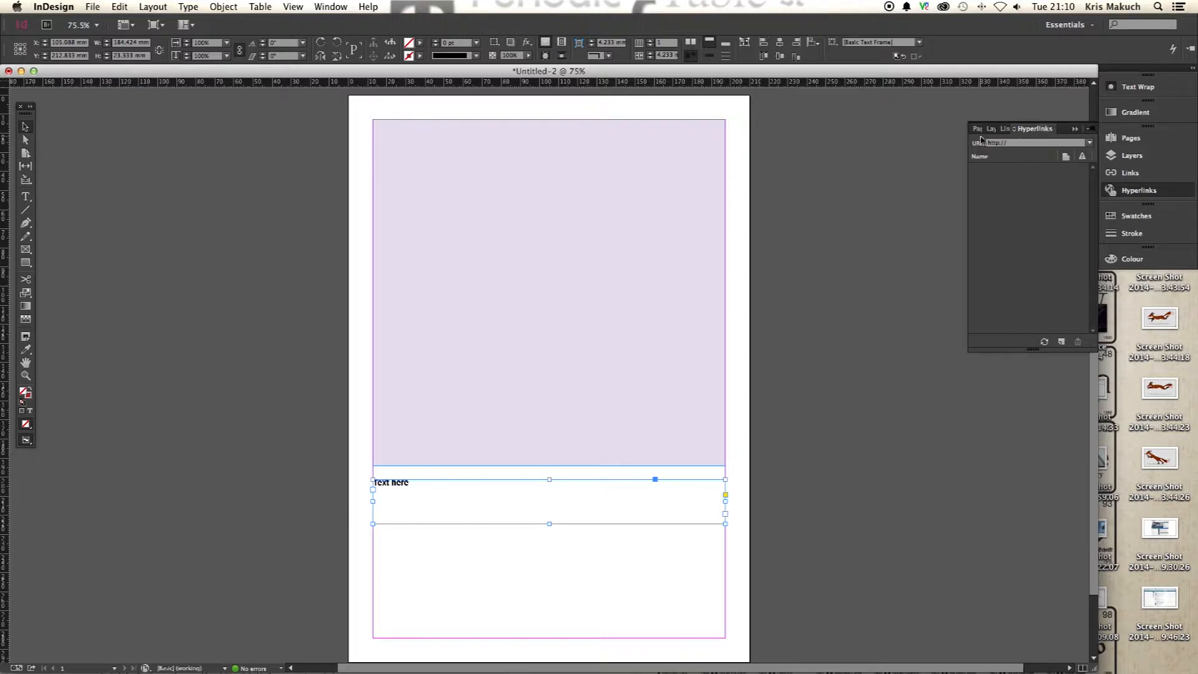
Create a URL hyperlink on the text frame to the personal website address, with Invisible Rectangle appearance and highlight None
{"action": "left_click", "coordinate": [1059, 343]}
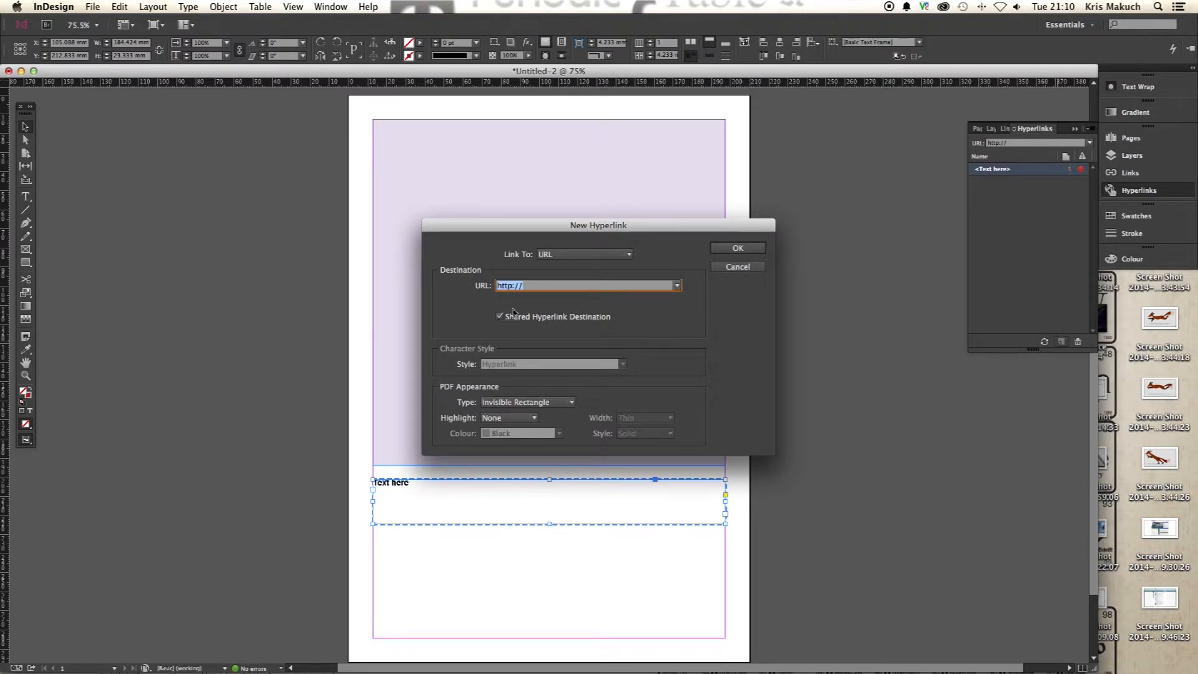
{"action": "left_click", "coordinate": [539, 285]}
{"action": "type", "text": "ww.krismakuch.co.uk"}
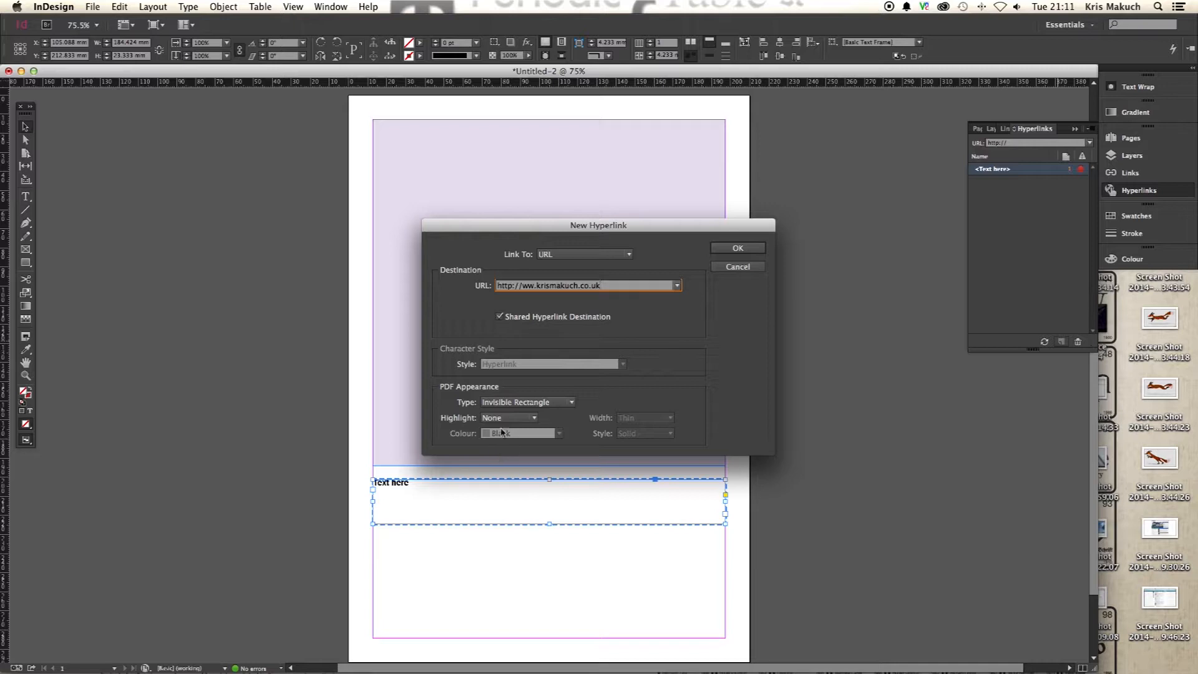
{"action": "left_click", "coordinate": [546, 407]}
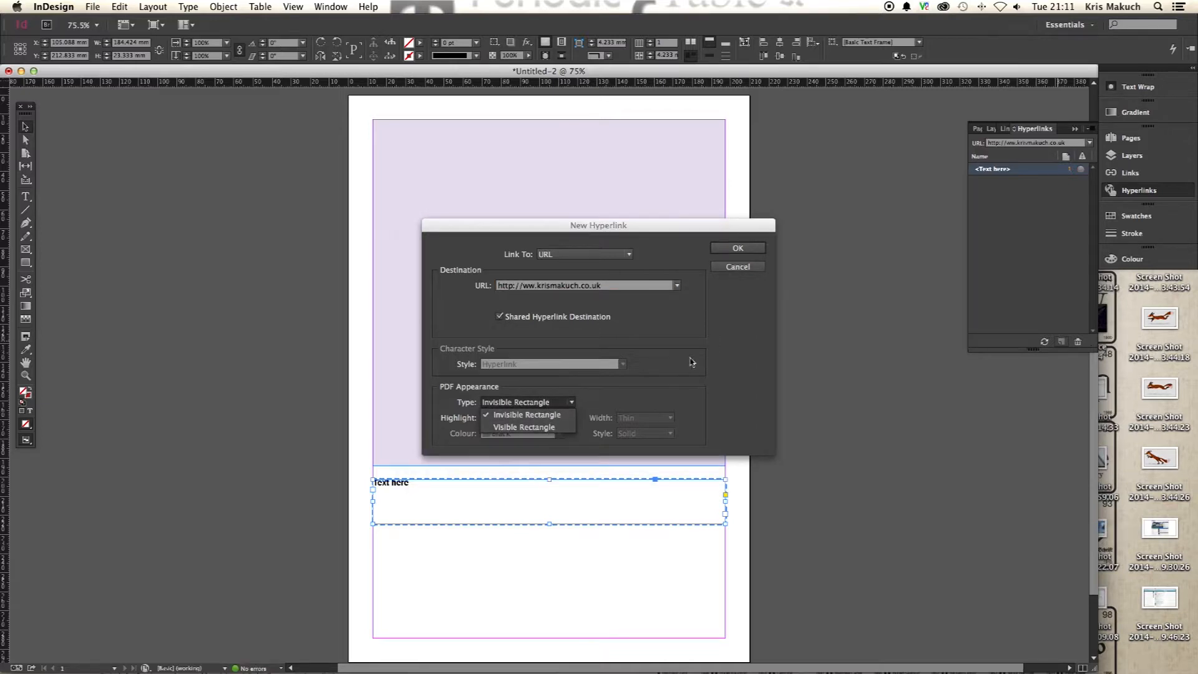
{"action": "left_click", "coordinate": [639, 385]}
{"action": "left_click", "coordinate": [522, 419]}
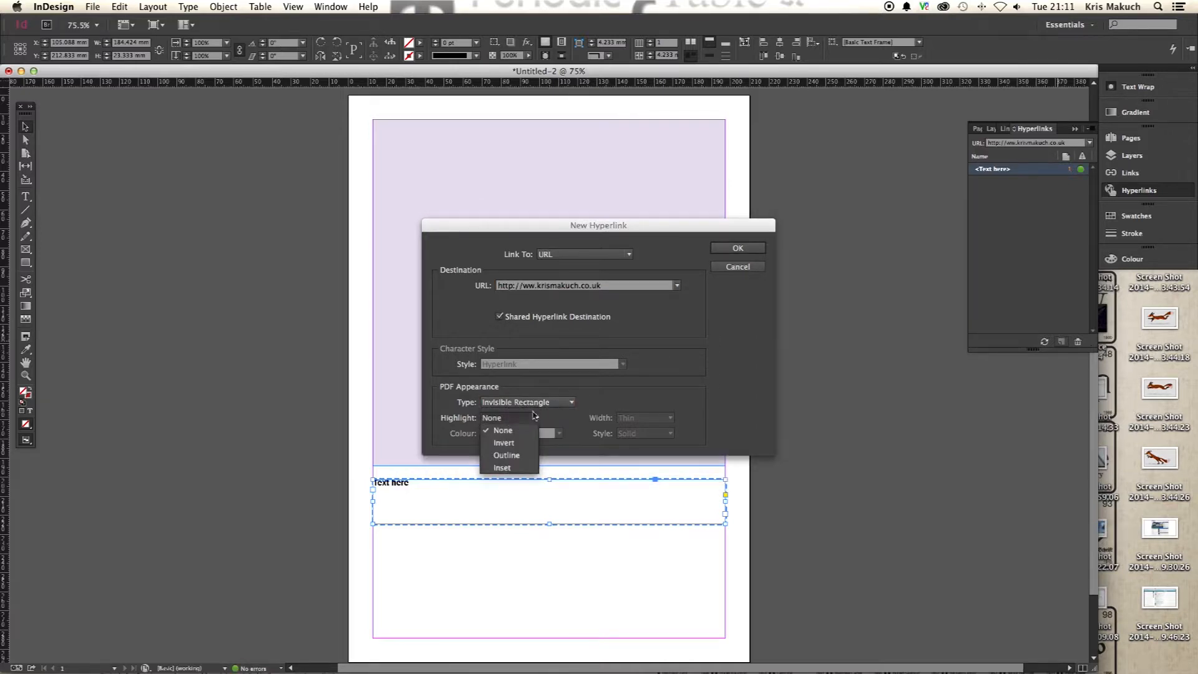
{"action": "left_click", "coordinate": [612, 386]}
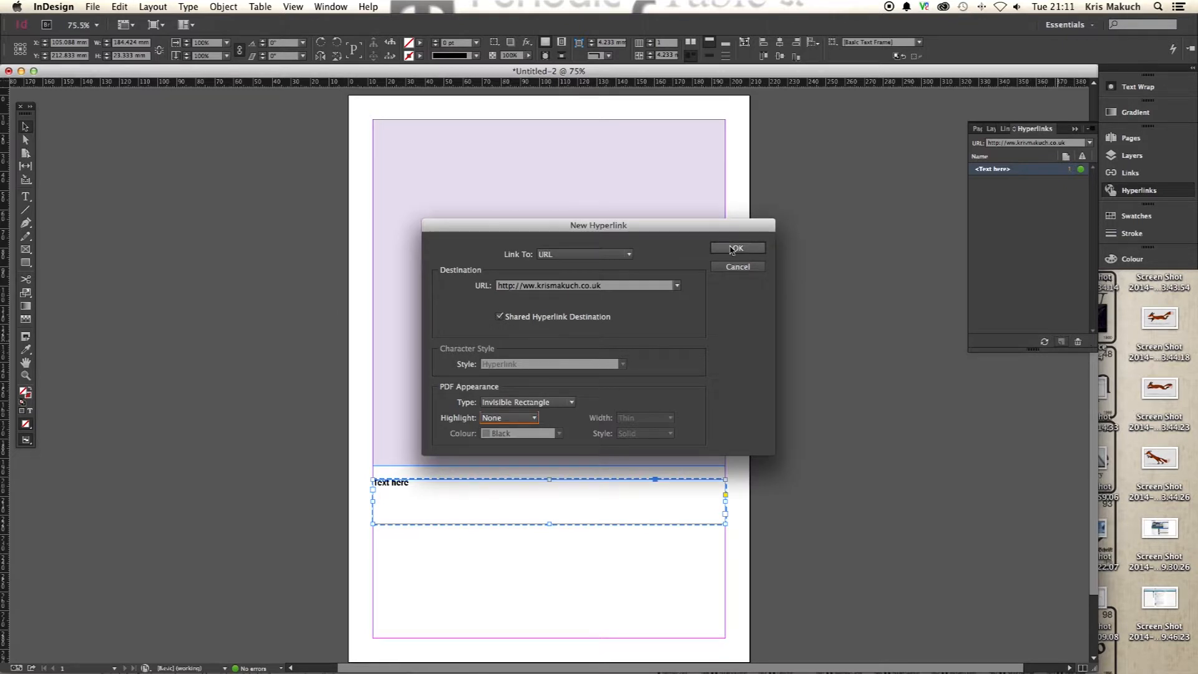
{"action": "left_click", "coordinate": [732, 249]}
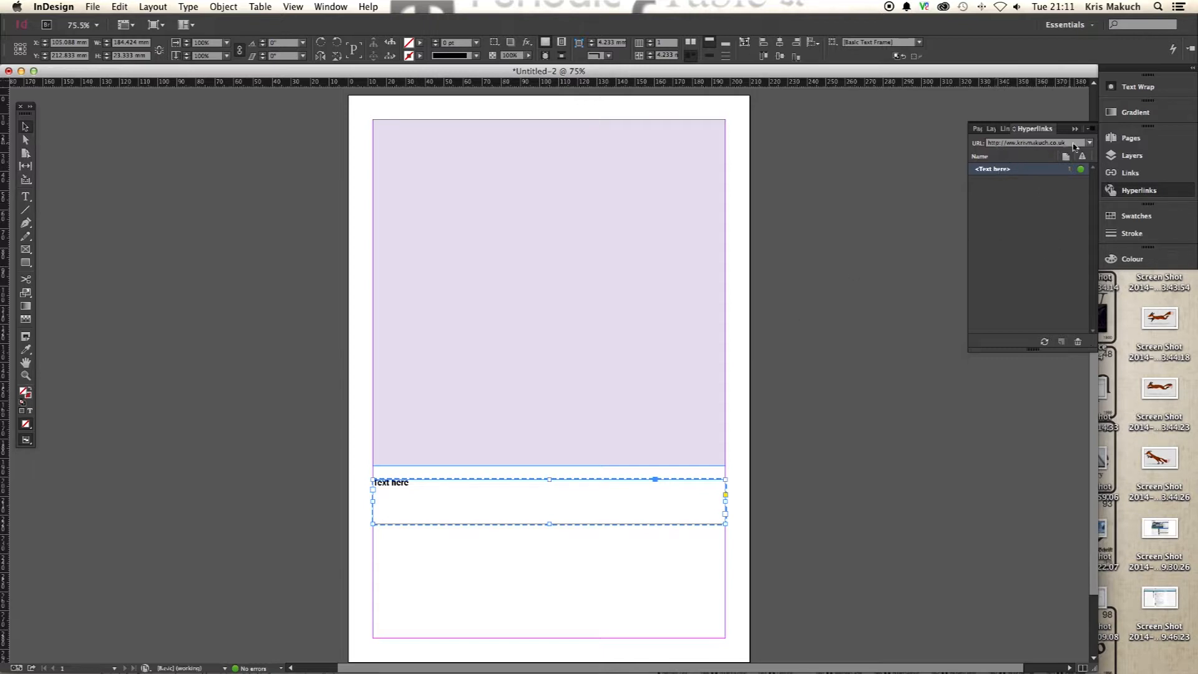
{"action": "left_click", "coordinate": [828, 381]}
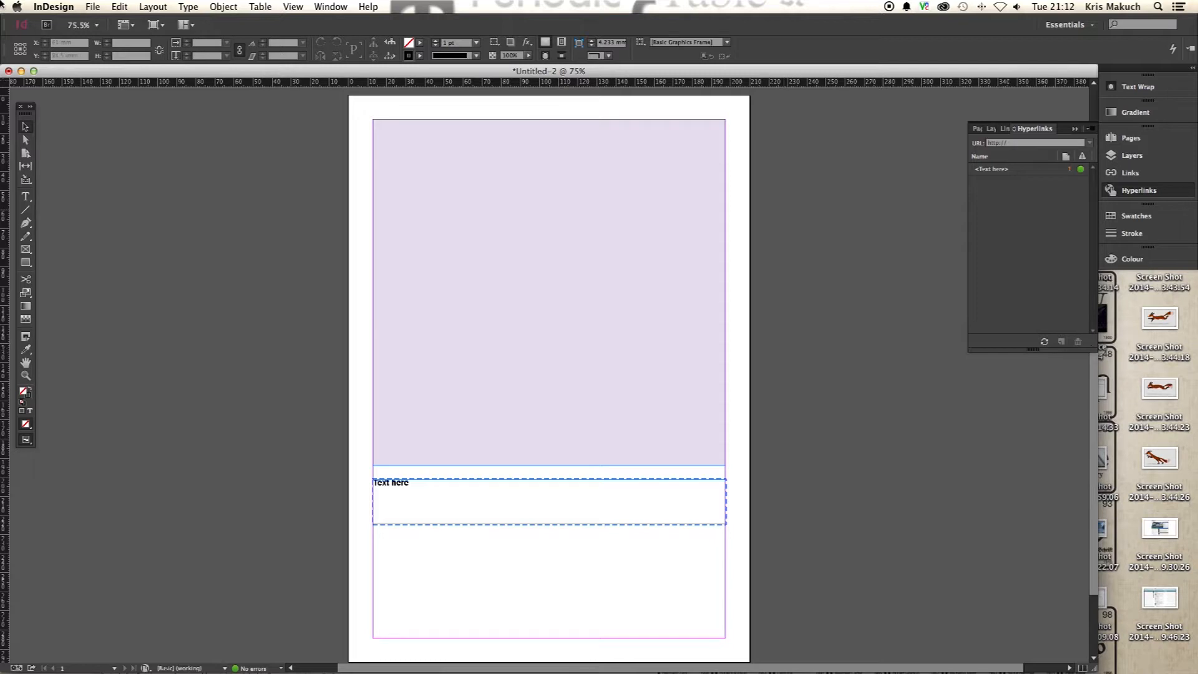
Set up an export in Adobe PDF (Print) format, named Test.pdf and saved to the Desktop
{"action": "left_click", "coordinate": [99, 6]}
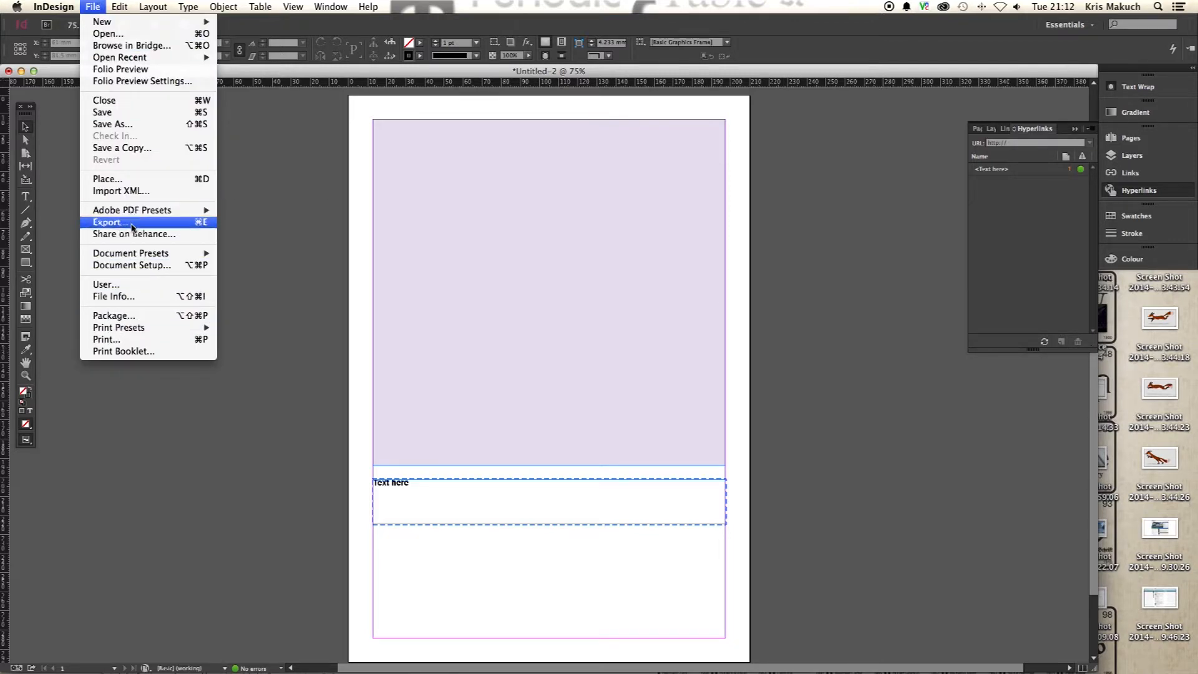
{"action": "left_click", "coordinate": [132, 224]}
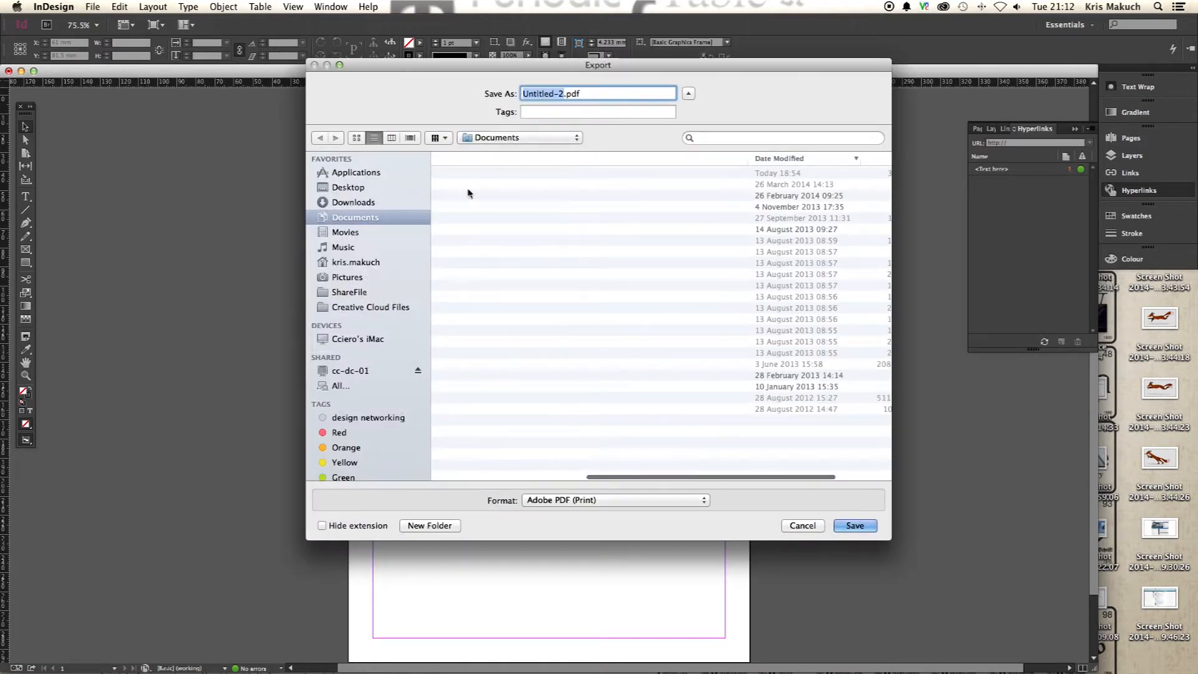
{"action": "type", "text": "Test"}
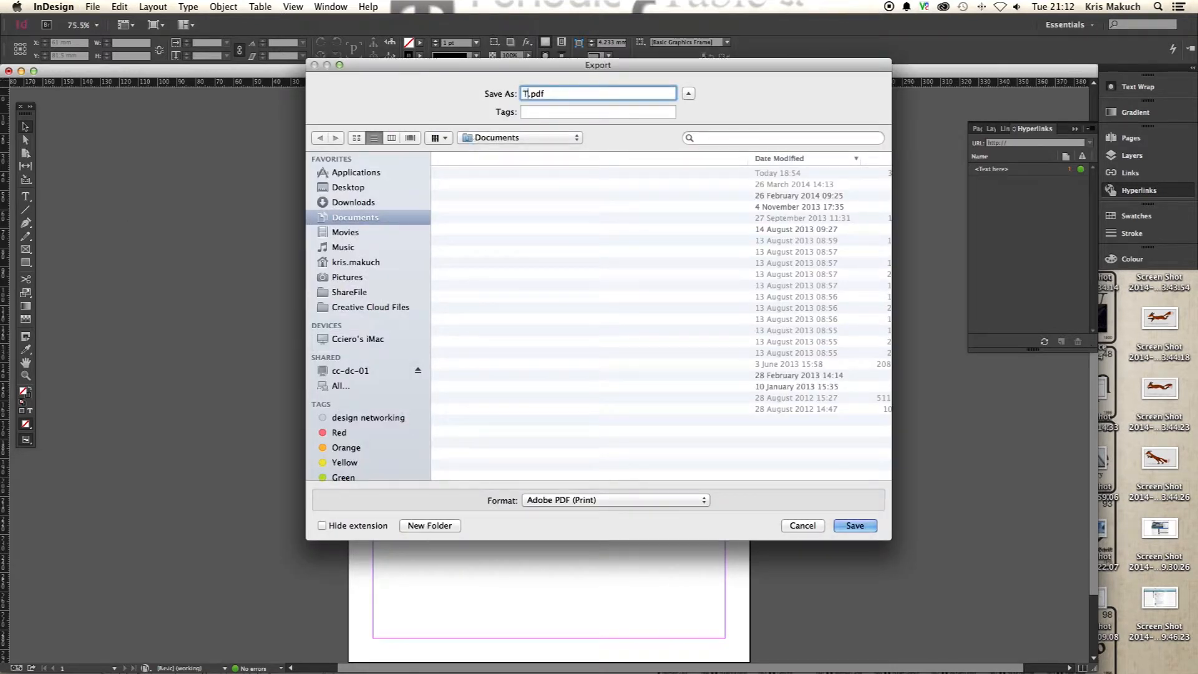
{"action": "left_click", "coordinate": [348, 187]}
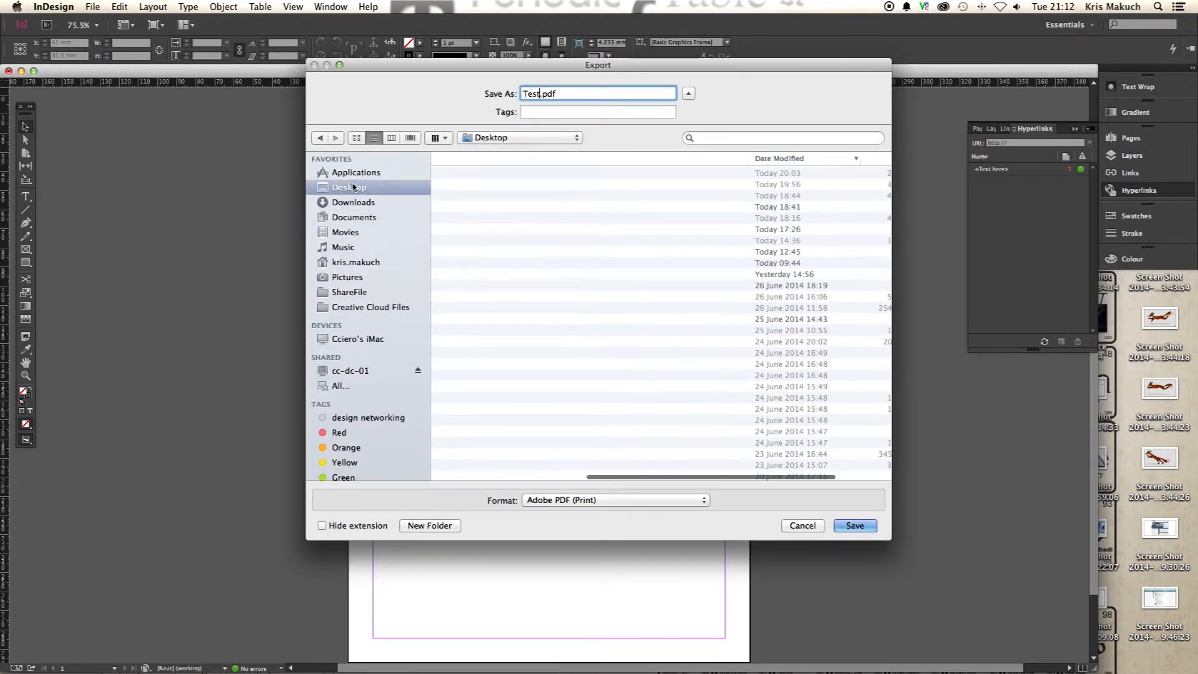
{"action": "key", "text": "Return"}
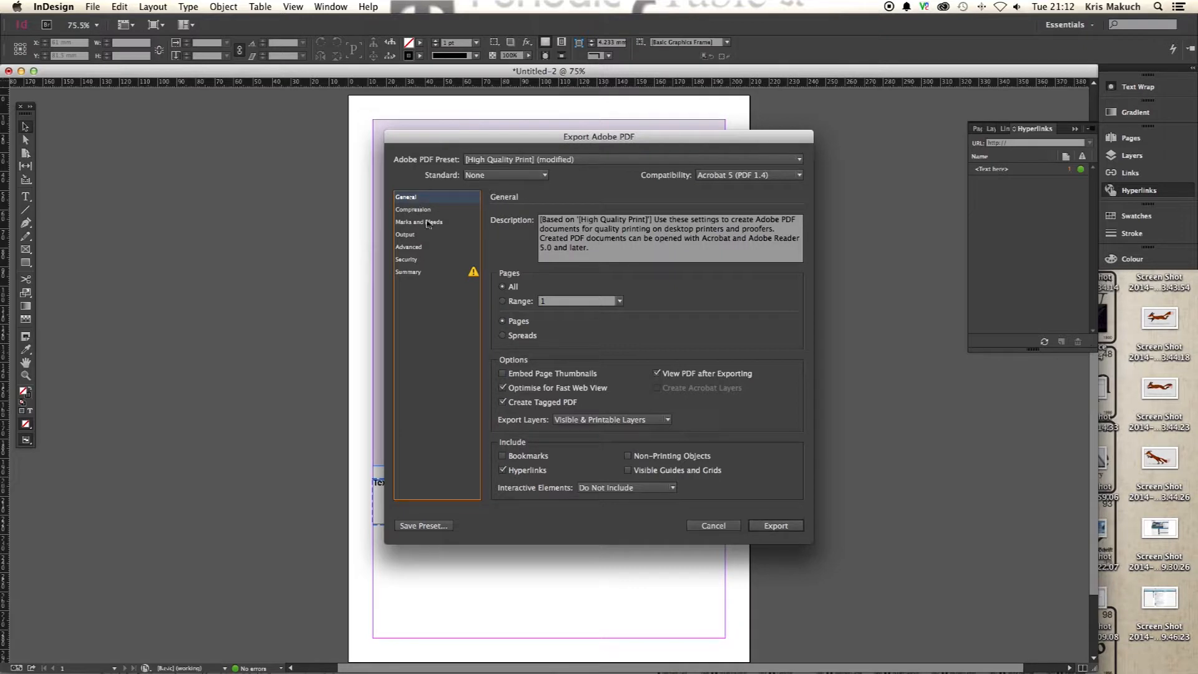
Export the PDF with Hyperlinks included and check the link area around "Text here" in Acrobat
{"action": "double_click", "coordinate": [504, 471]}
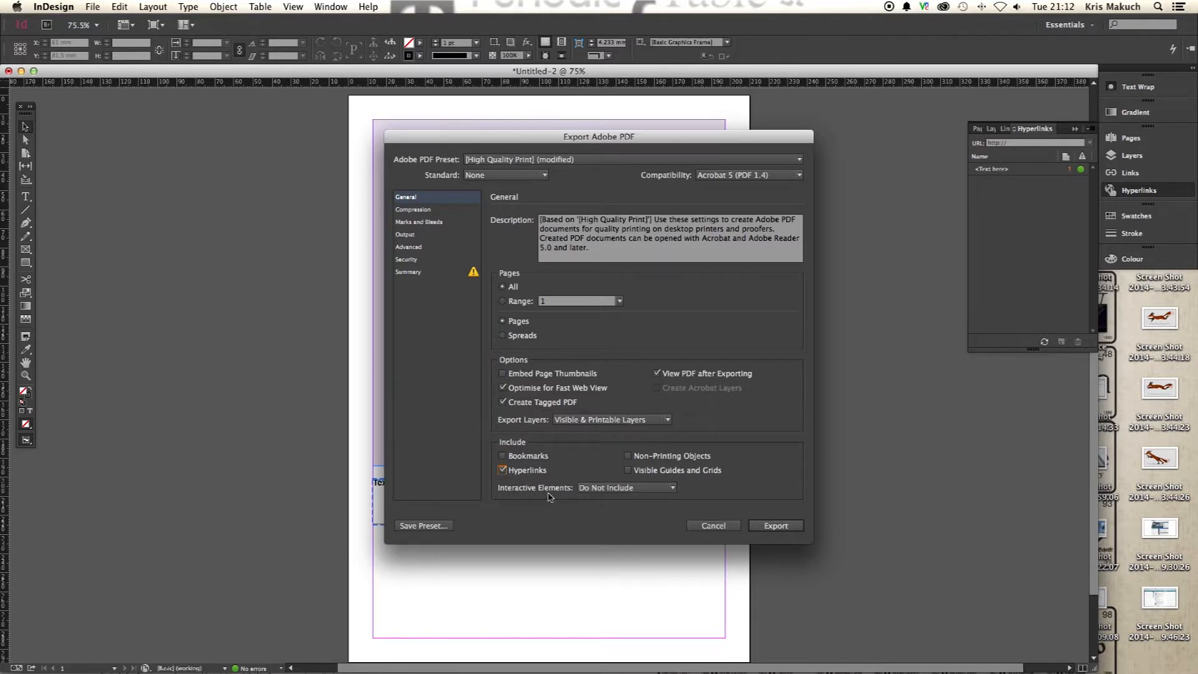
{"action": "left_click", "coordinate": [776, 526]}
{"action": "mouse_move", "coordinate": [489, 654]}
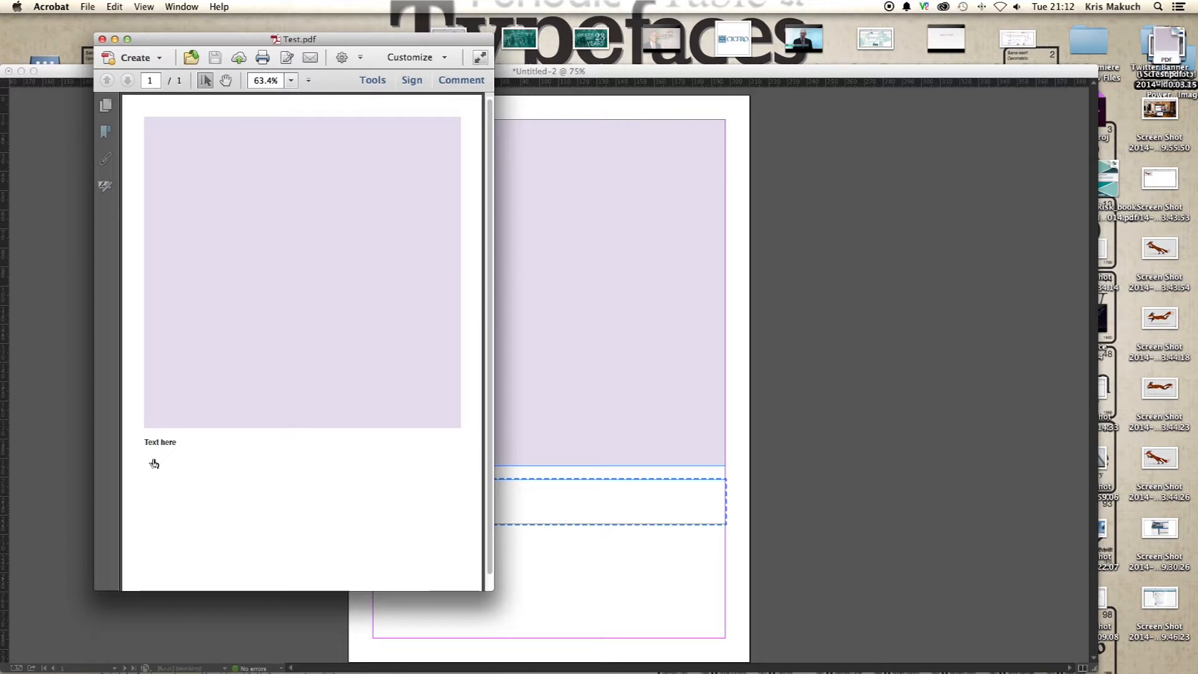
{"action": "mouse_move", "coordinate": [158, 447]}
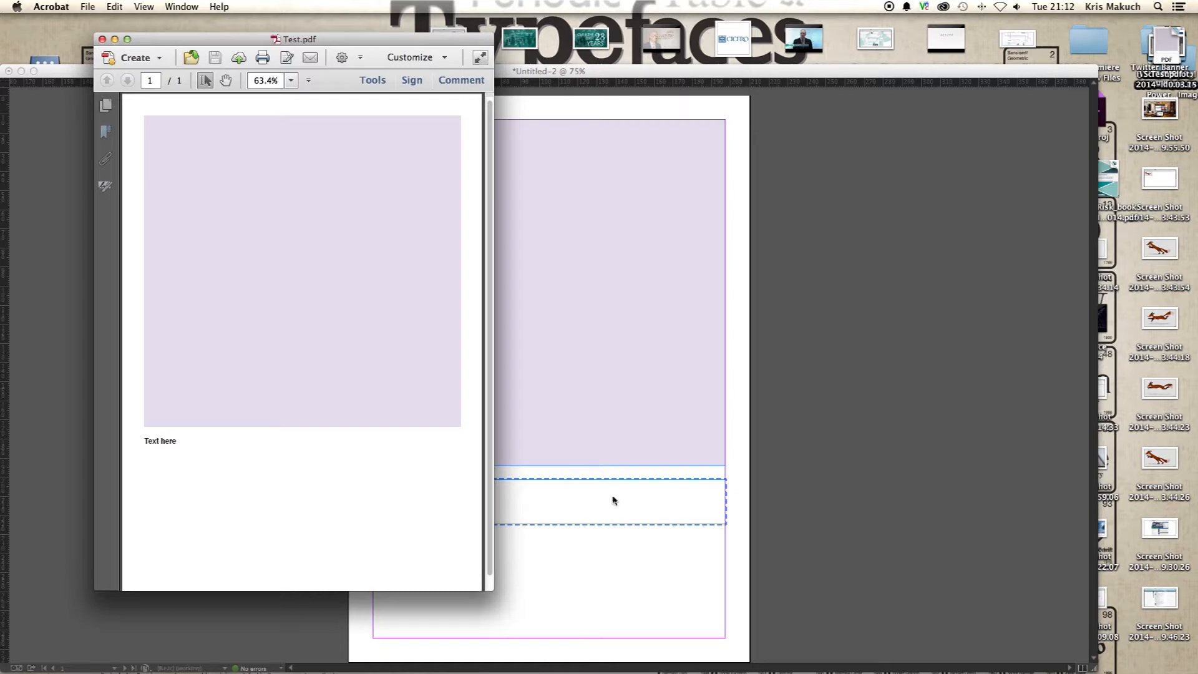
Close the Test.pdf preview, switch back to InDesign and select the words "Text here" inside the text frame
{"action": "scroll", "coordinate": [160, 442], "scroll_direction": "down", "scroll_amount": 1}
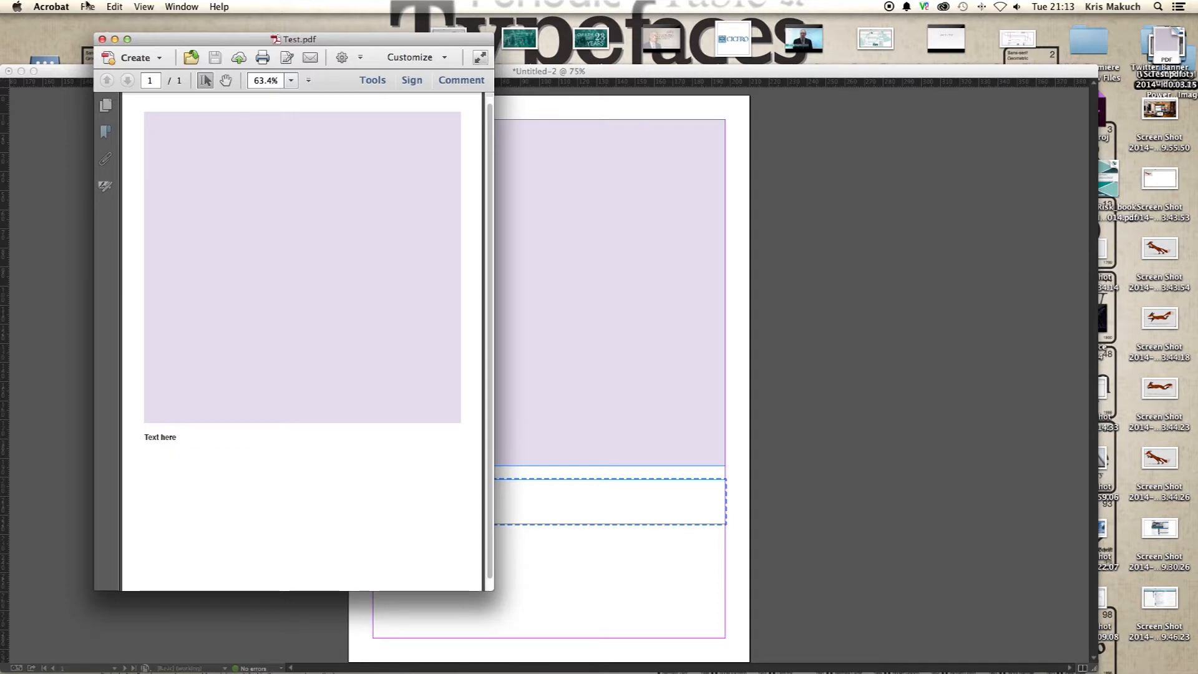
{"action": "left_click", "coordinate": [104, 40]}
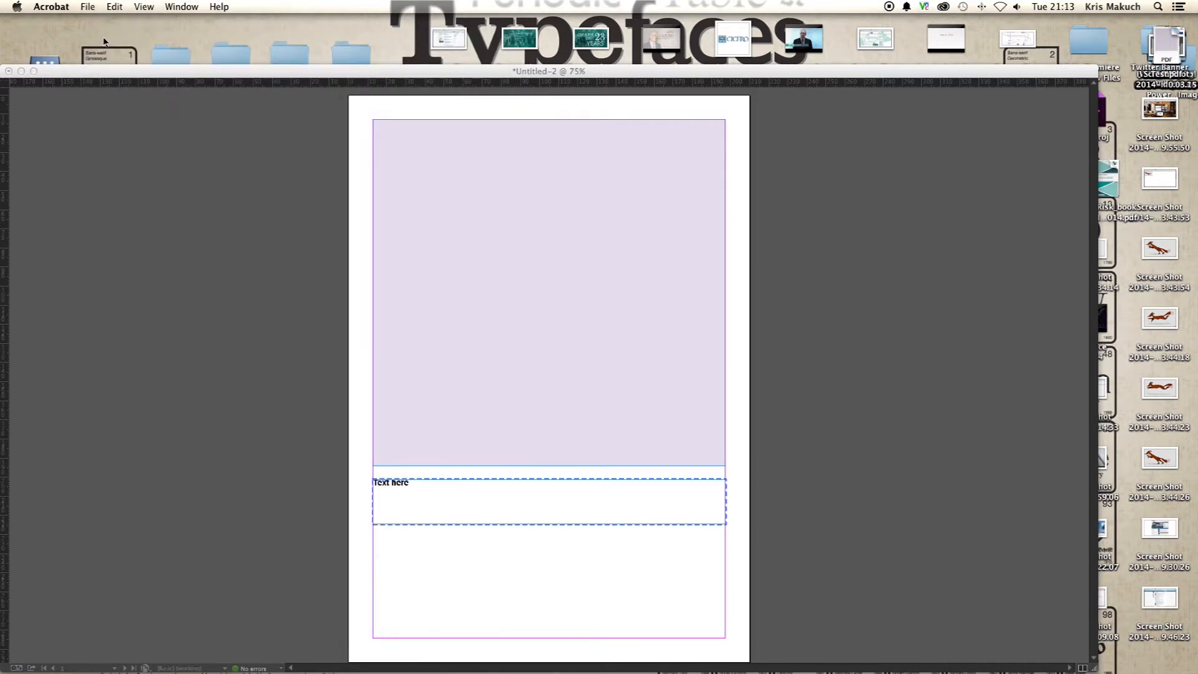
{"action": "left_click", "coordinate": [518, 524]}
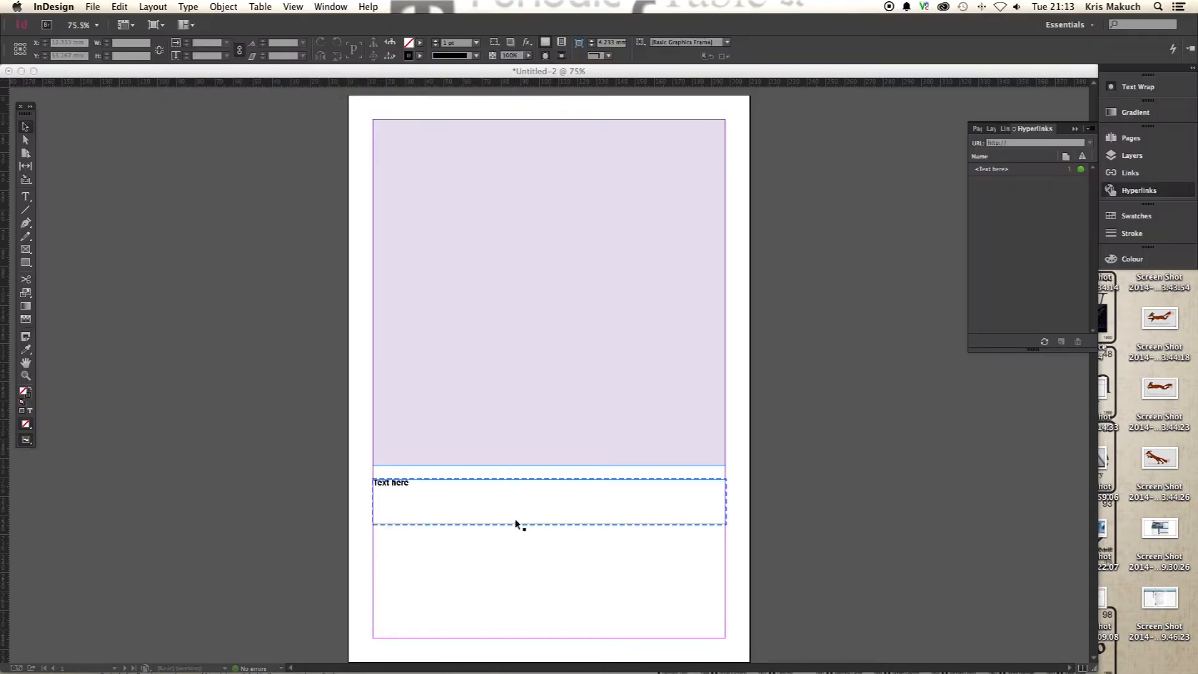
{"action": "double_click", "coordinate": [423, 488]}
{"action": "left_click_drag", "start_coordinate": [426, 485], "coordinate": [348, 484]}
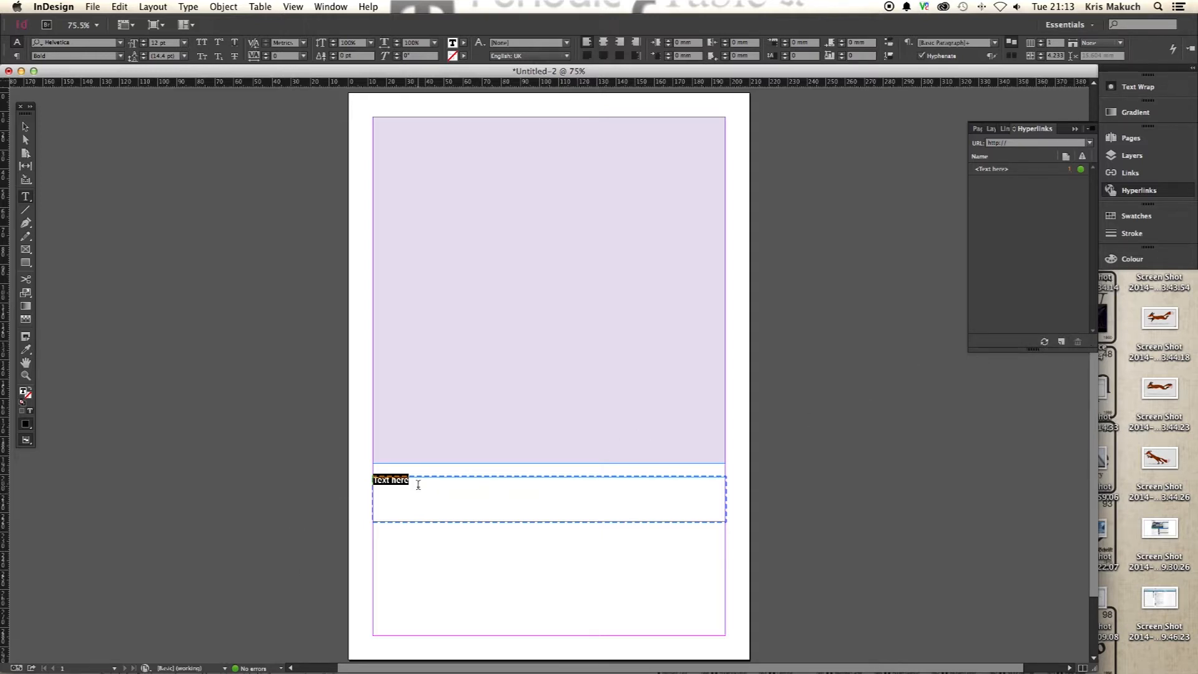
Create a URL hyperlink on the selected "Text here" words to the personal website address, using the Hyperlink character style
{"action": "left_click", "coordinate": [1061, 342]}
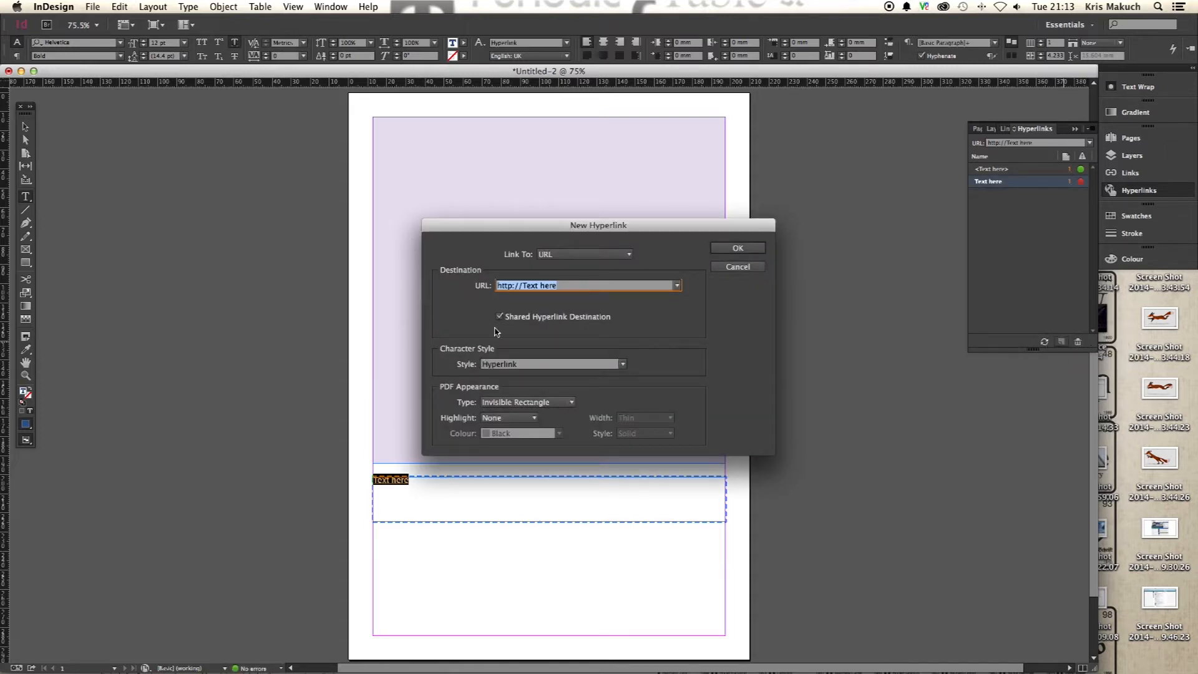
{"action": "left_click_drag", "start_coordinate": [523, 285], "coordinate": [641, 305]}
{"action": "type", "text": "ww"}
{"action": "type", "text": "w.krismakuch.co.uk"}
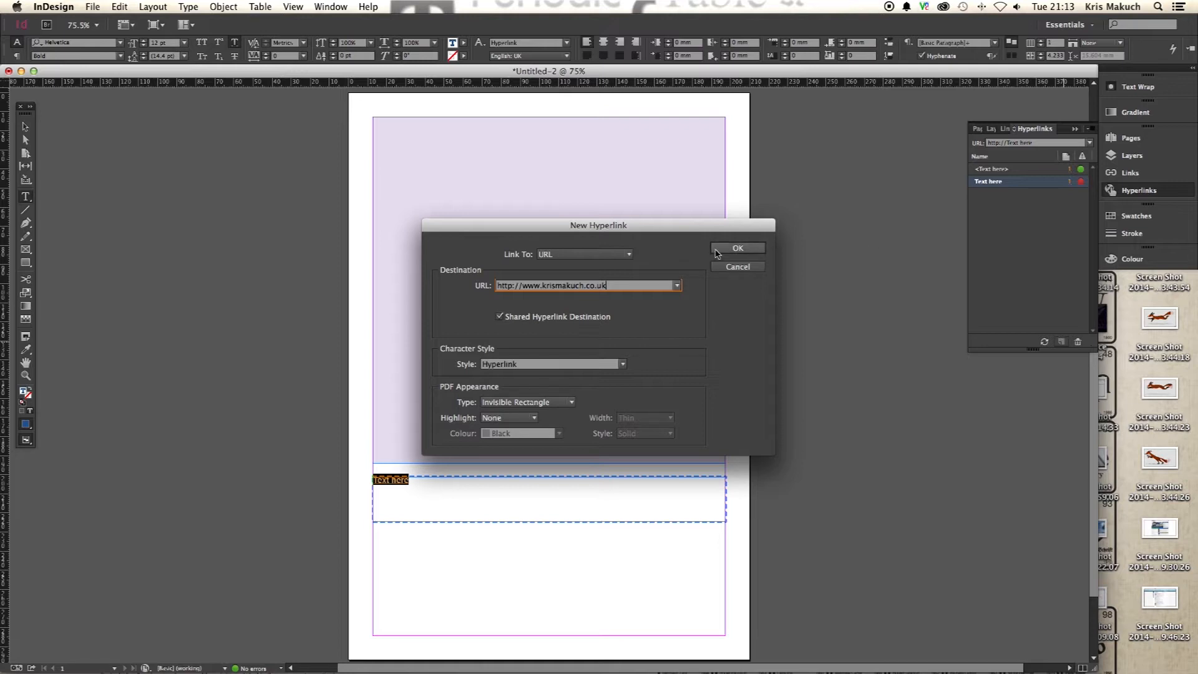
{"action": "left_click", "coordinate": [565, 256]}
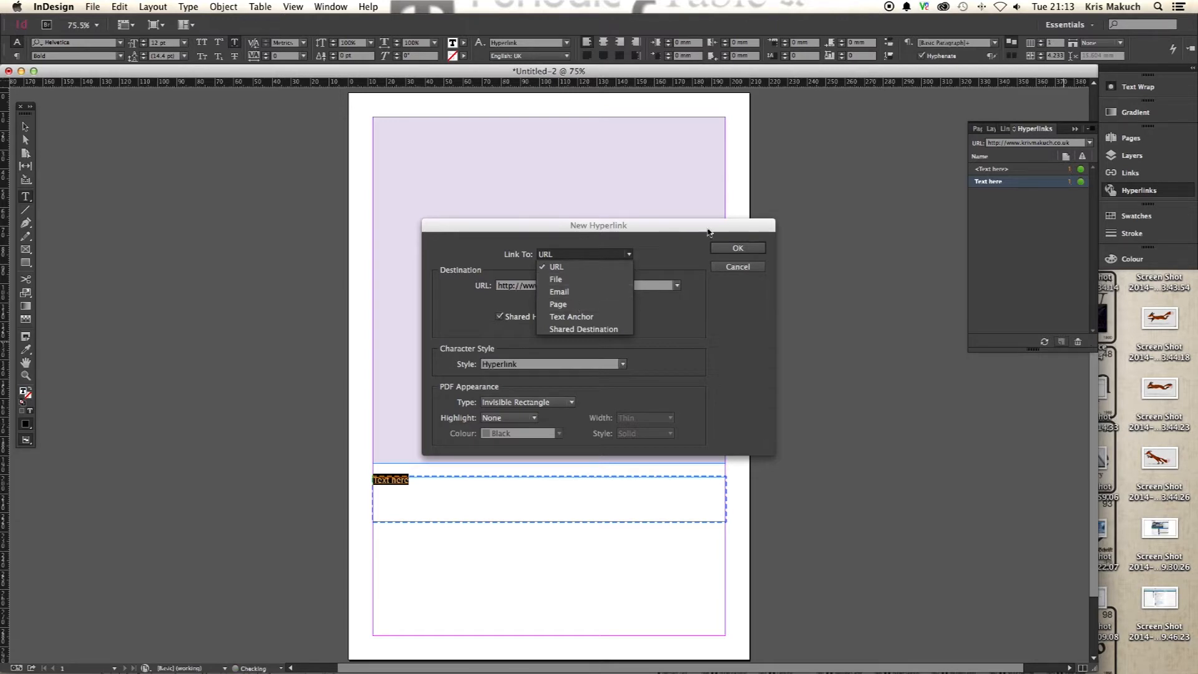
{"action": "left_click", "coordinate": [653, 249]}
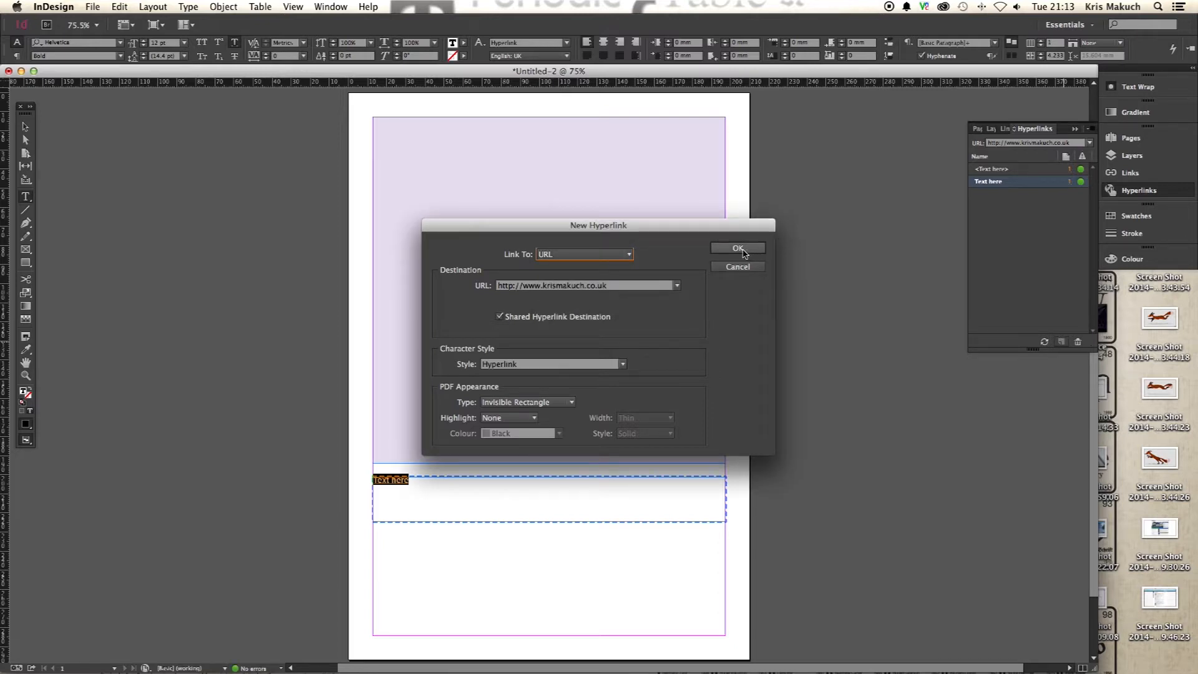
{"action": "left_click", "coordinate": [743, 251]}
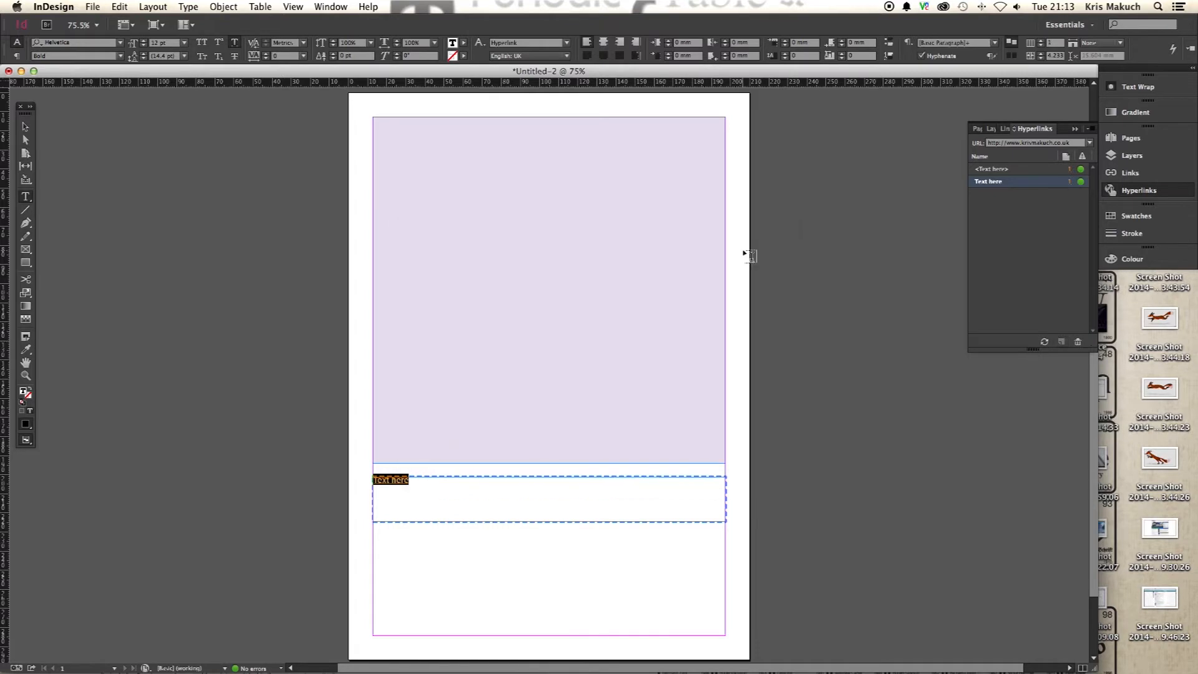
Export the document as Adobe PDF (Print) with Hyperlinks included, replacing Test.pdf on the Desktop
{"action": "left_click", "coordinate": [25, 128]}
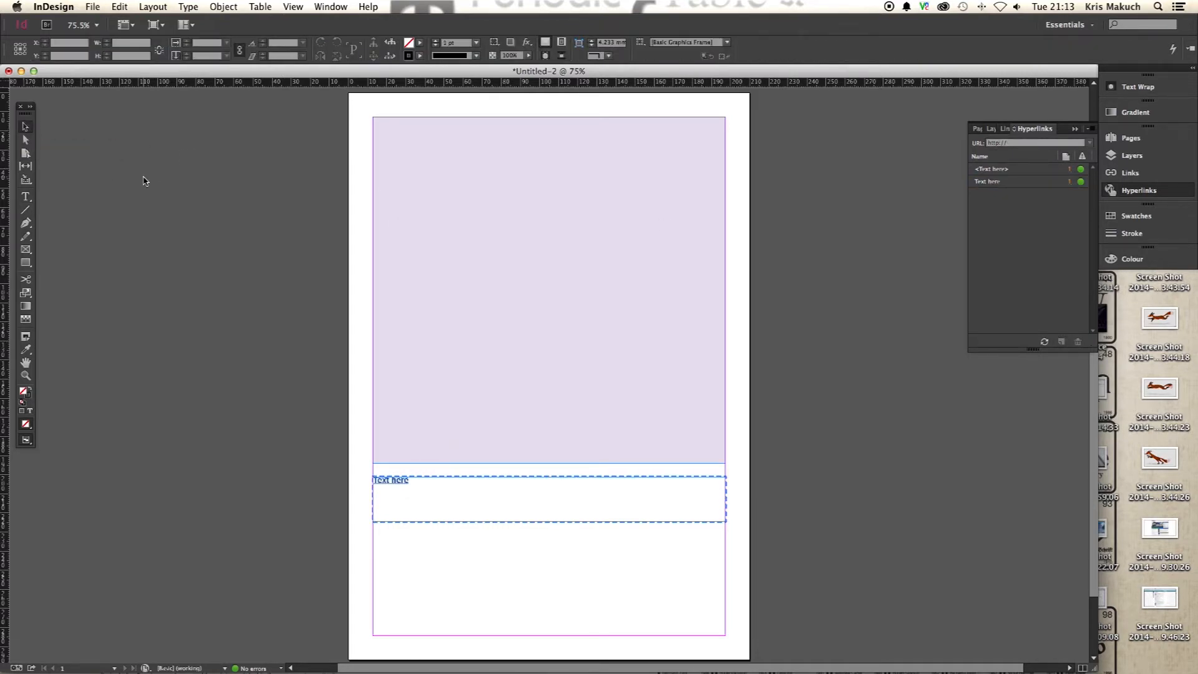
{"action": "key", "text": "super+e"}
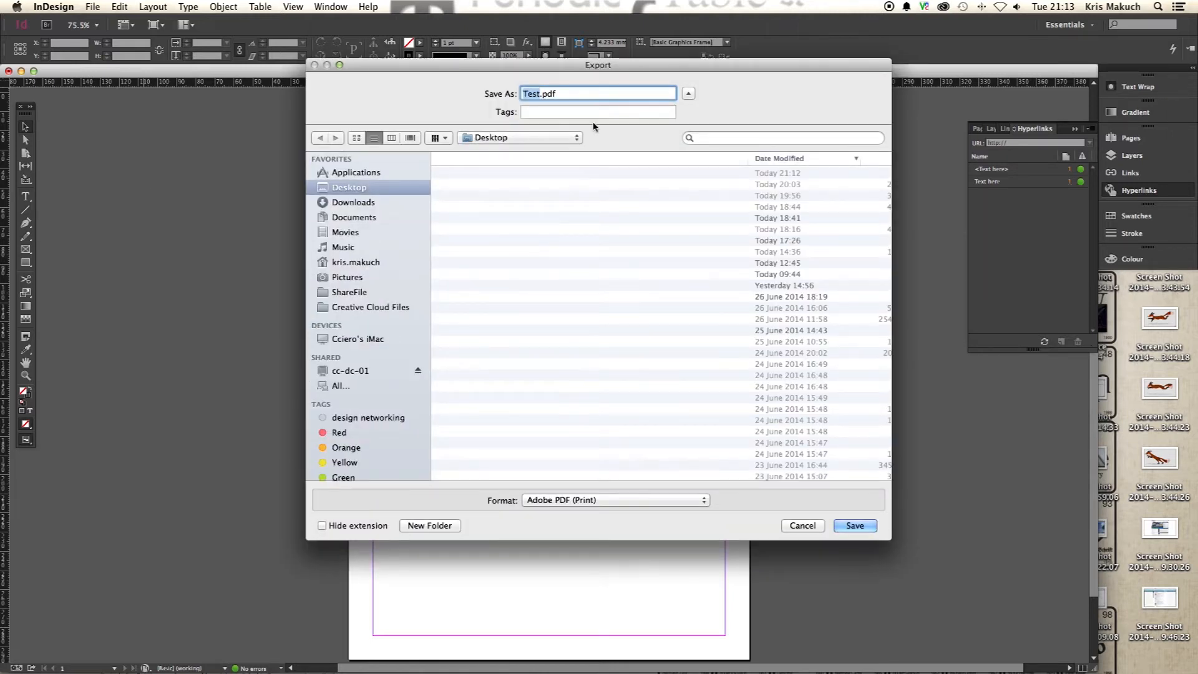
{"action": "left_click", "coordinate": [852, 525]}
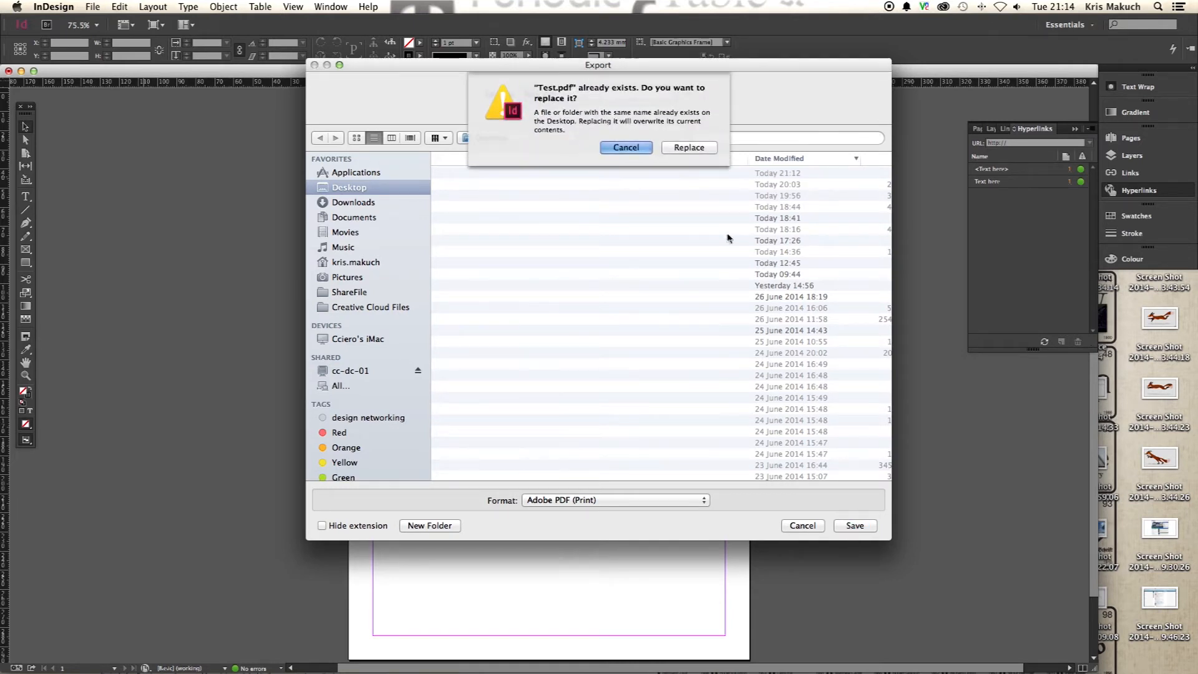
{"action": "left_click", "coordinate": [689, 147]}
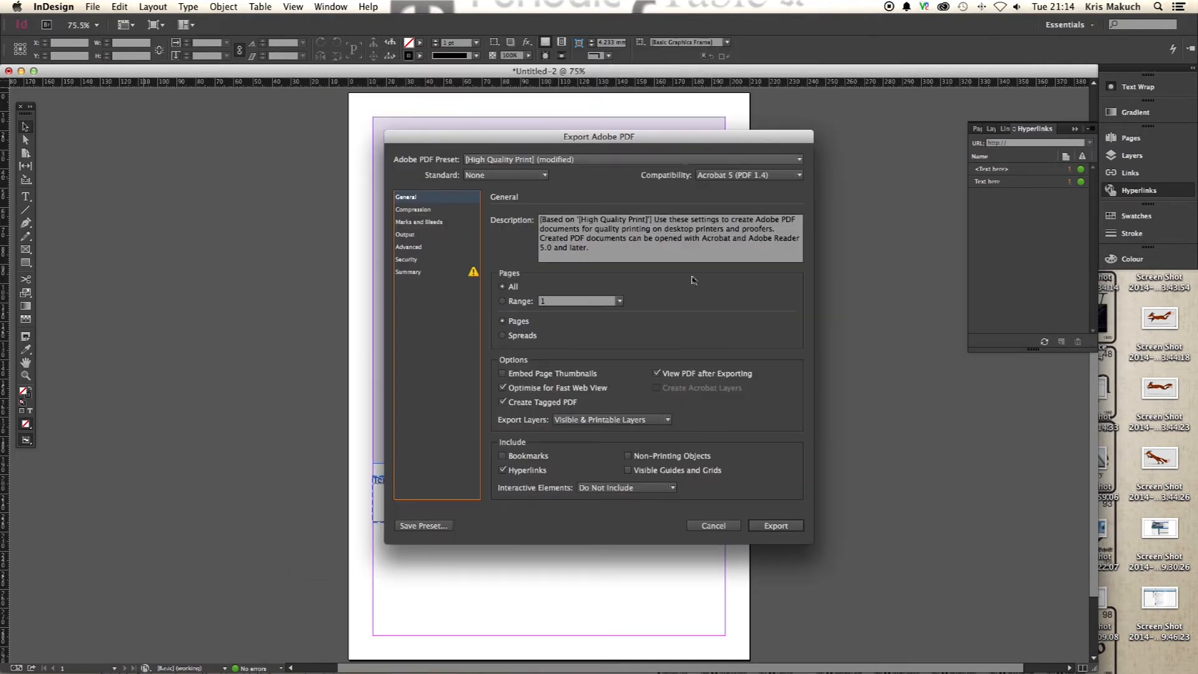
{"action": "left_click", "coordinate": [594, 655]}
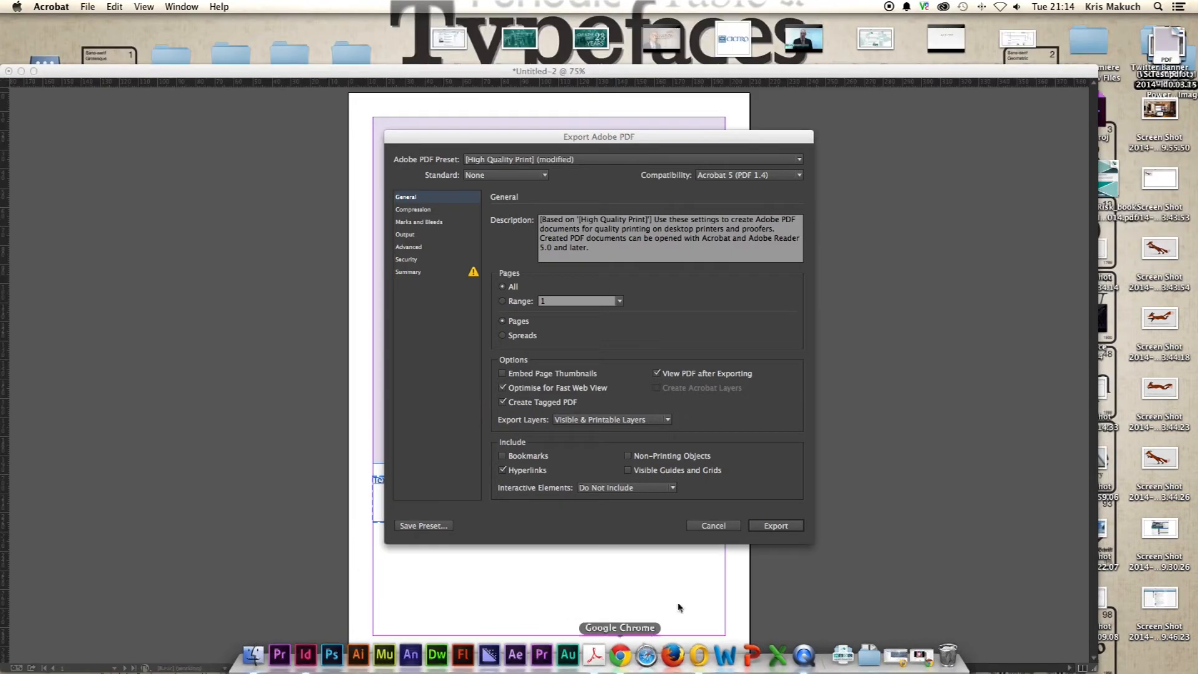
{"action": "left_click", "coordinate": [766, 540]}
{"action": "left_click", "coordinate": [774, 527]}
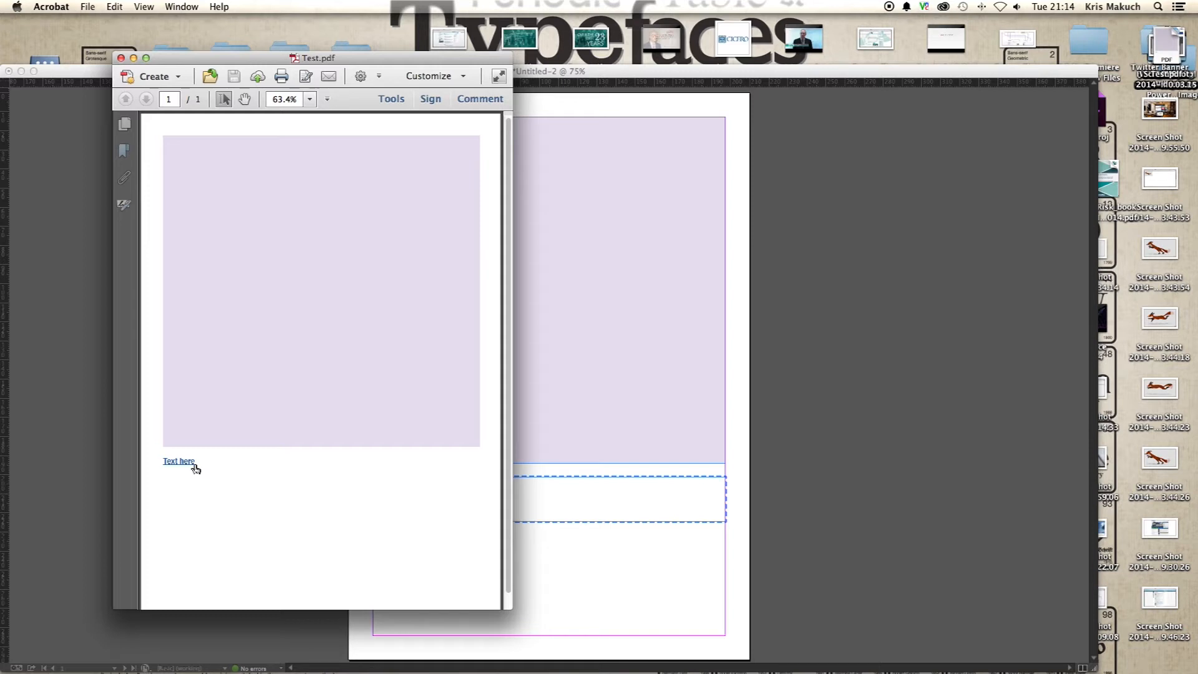
Test the "Text here" link in the exported PDF, close the preview and return to the InDesign document
{"action": "mouse_move", "coordinate": [195, 468]}
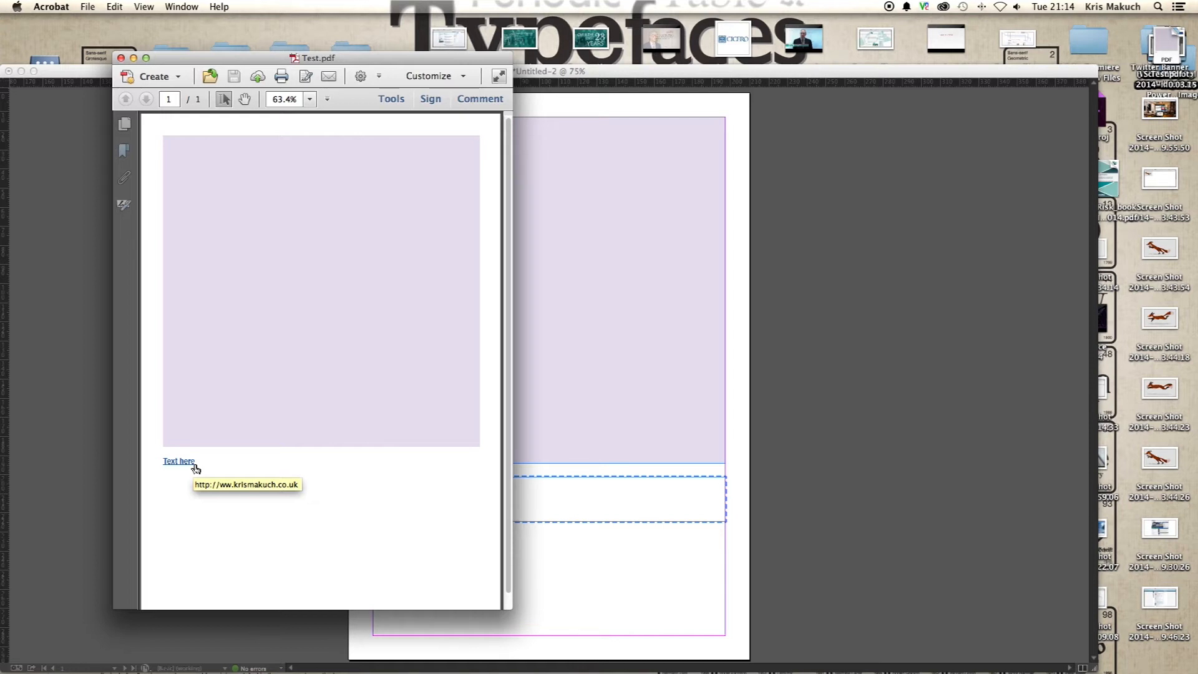
{"action": "left_click", "coordinate": [195, 466]}
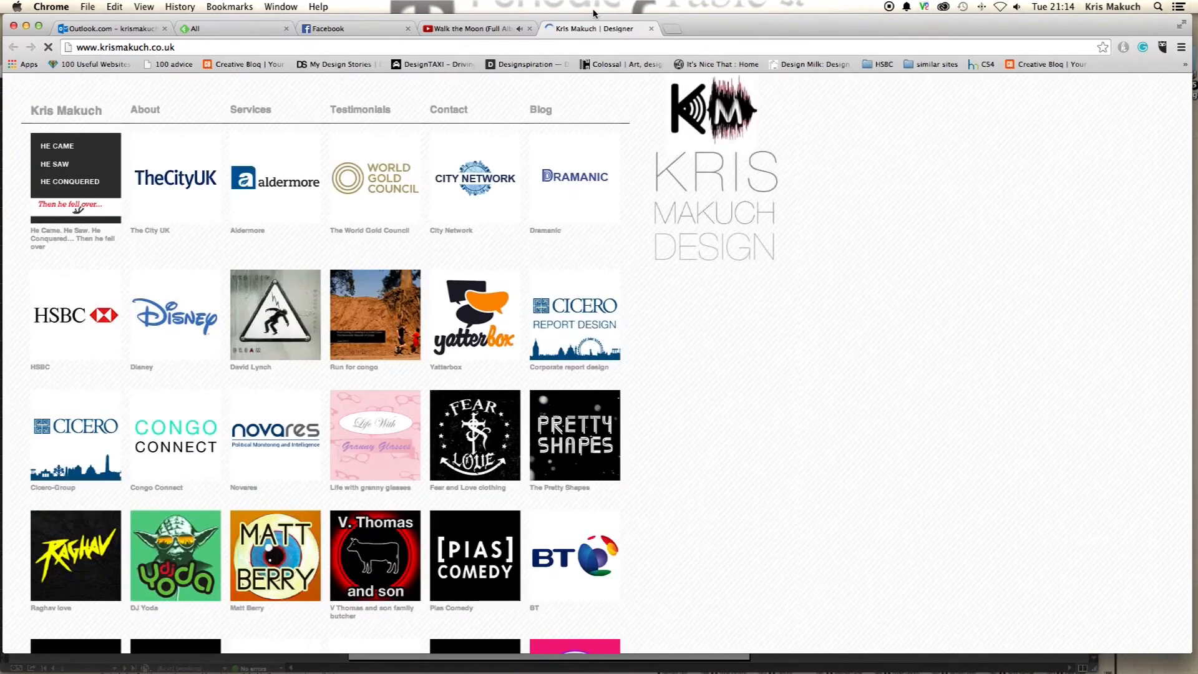
{"action": "left_click", "coordinate": [26, 29]}
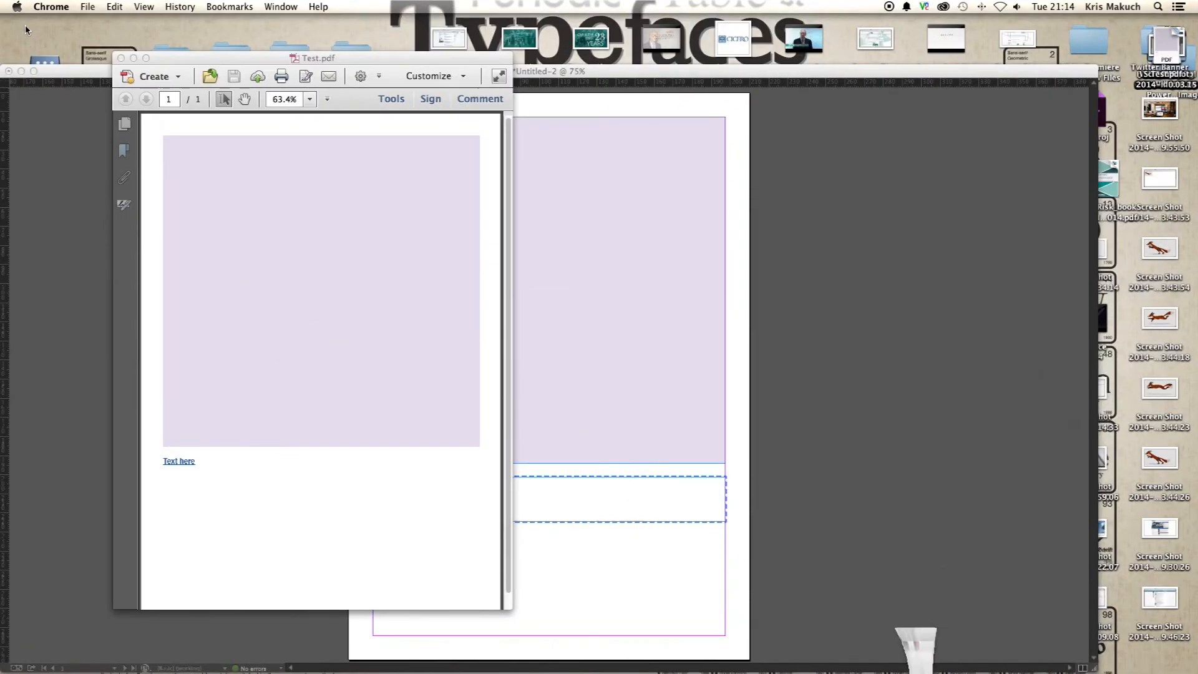
{"action": "left_click", "coordinate": [120, 58]}
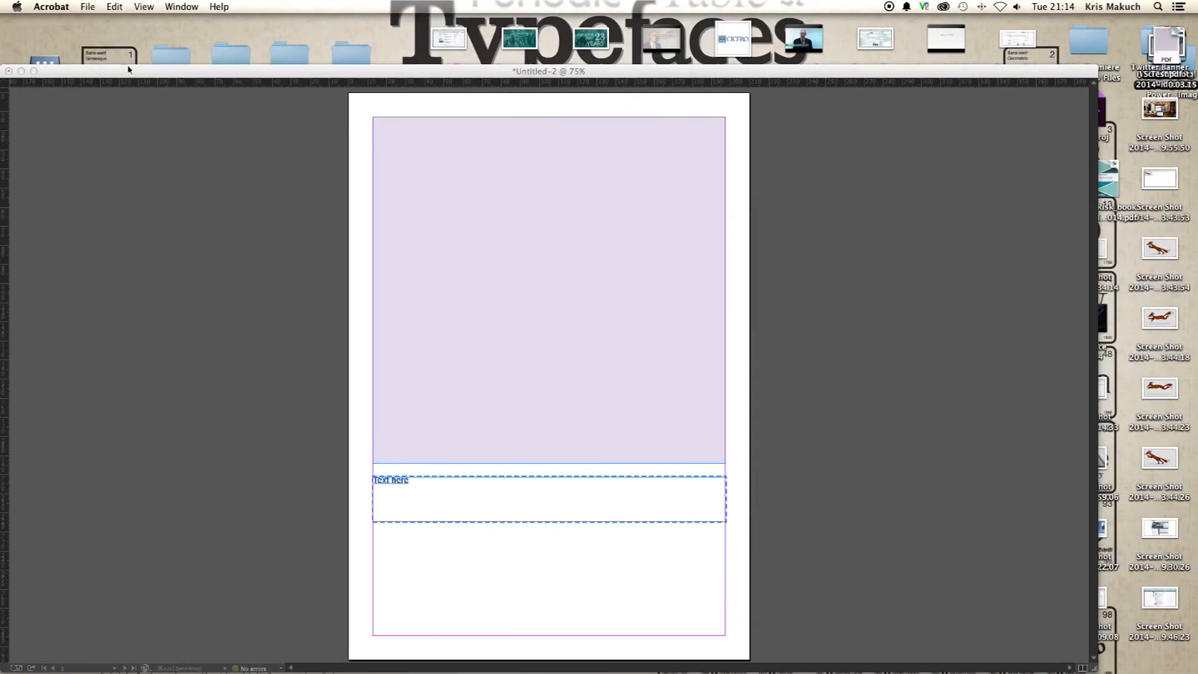
{"action": "left_click", "coordinate": [259, 249]}
{"action": "left_click", "coordinate": [676, 195]}
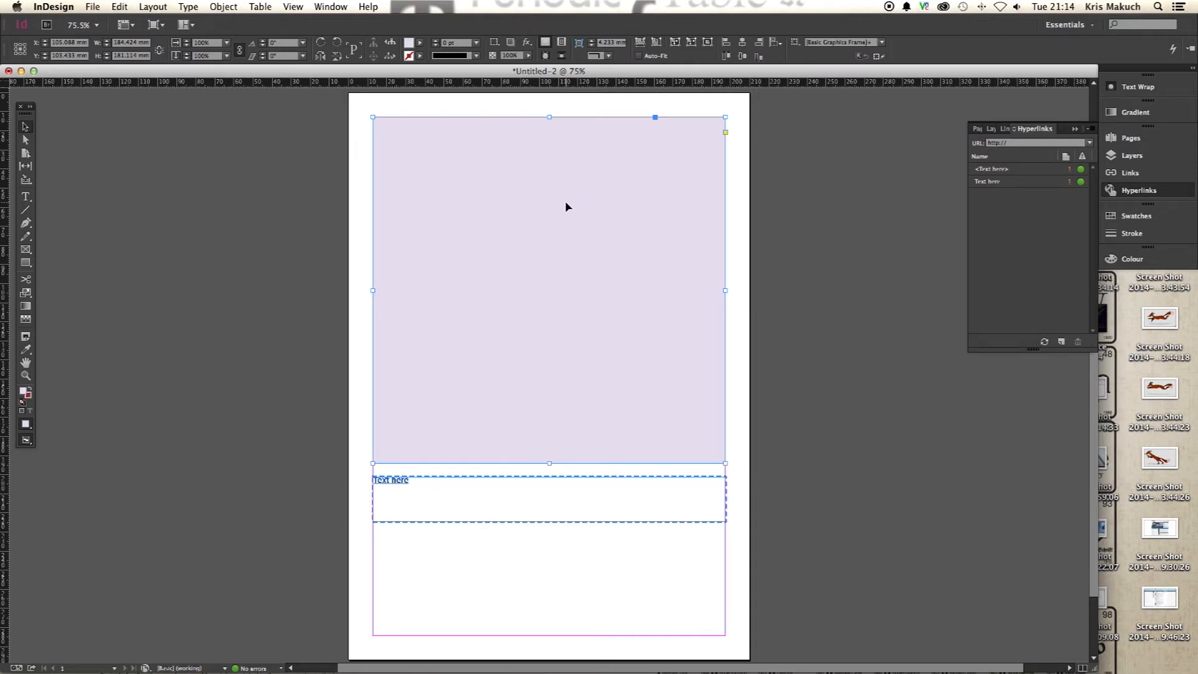
{"action": "left_click", "coordinate": [163, 210]}
{"action": "left_click", "coordinate": [458, 205]}
{"action": "left_click", "coordinate": [1059, 342]}
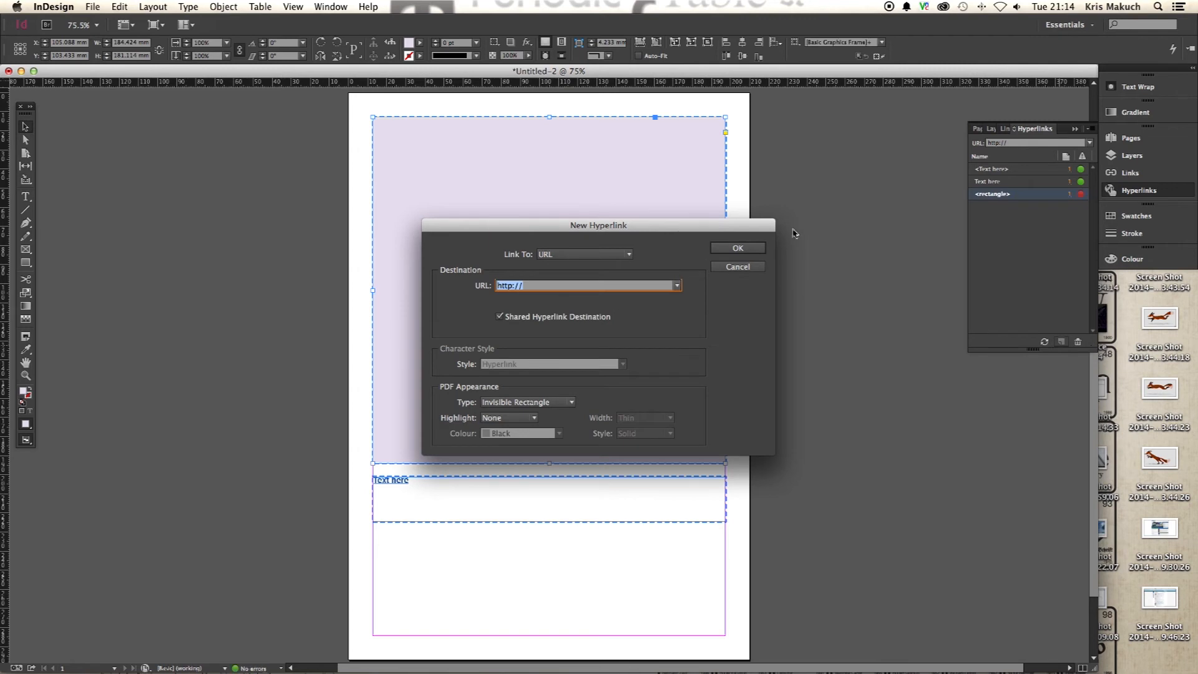
{"action": "left_click", "coordinate": [718, 268]}
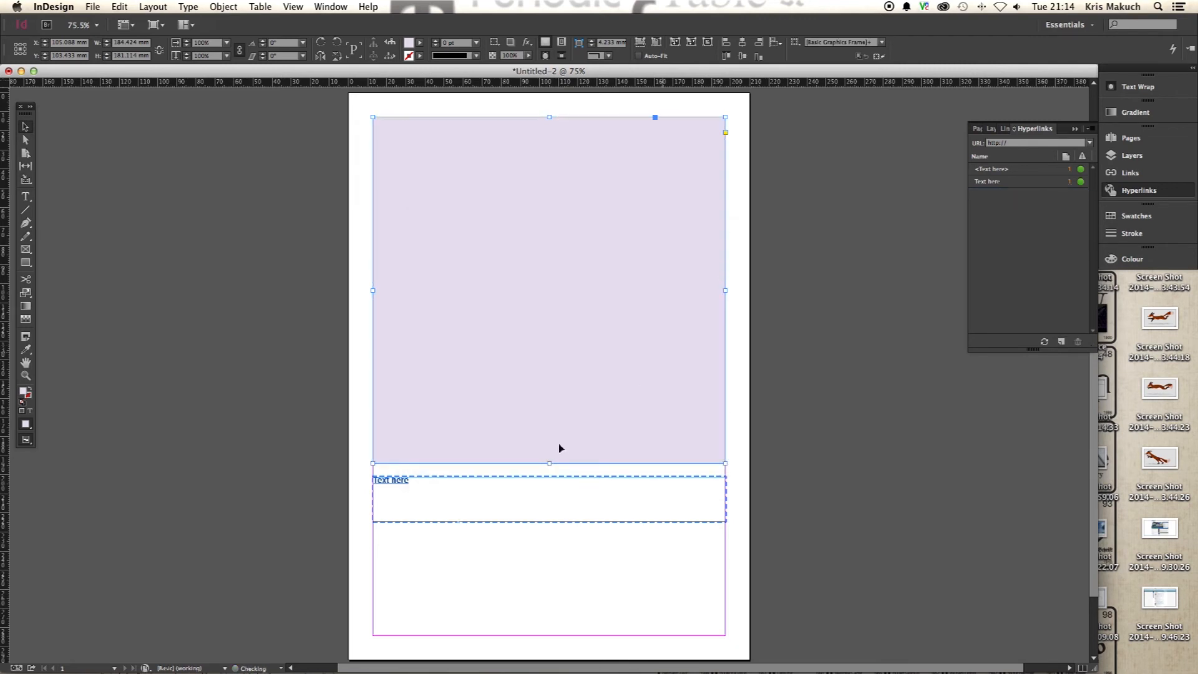
{"action": "left_click", "coordinate": [566, 558]}
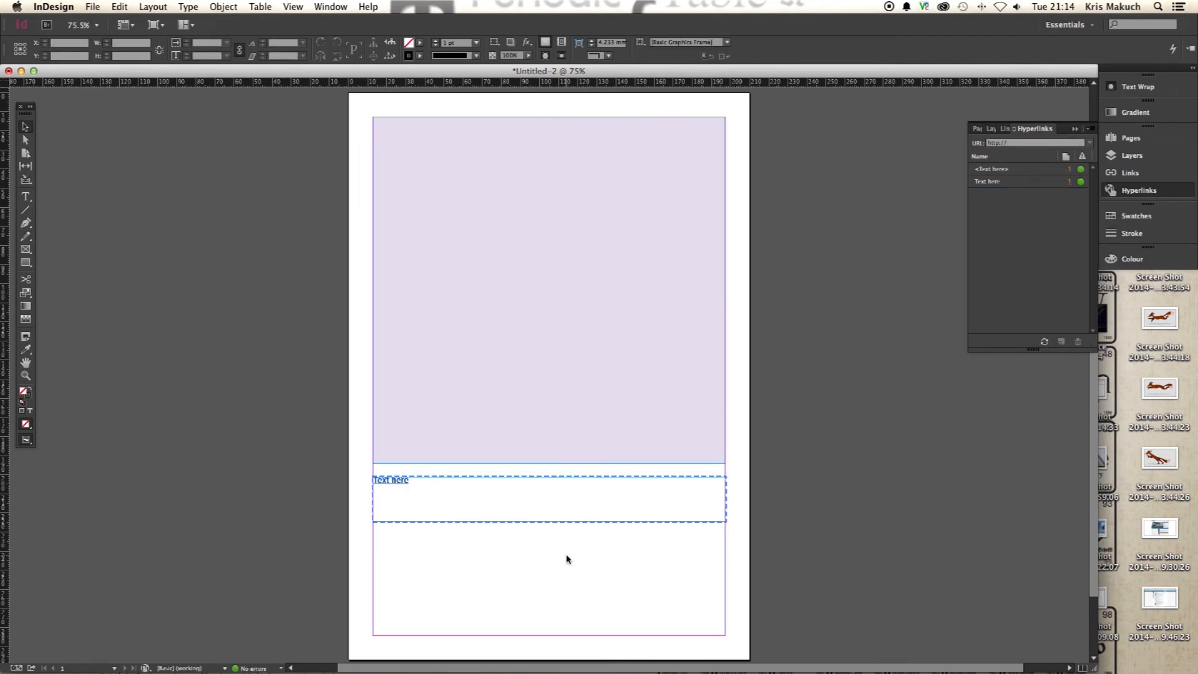
Draw a circle about 54 mm in diameter below the "Text here" frame, near the page's lower-left margin
{"action": "left_click", "coordinate": [447, 507]}
{"action": "left_click", "coordinate": [346, 478]}
{"action": "left_click_drag", "start_coordinate": [30, 260], "coordinate": [65, 282]}
{"action": "left_click_drag", "start_coordinate": [378, 531], "coordinate": [515, 634]}
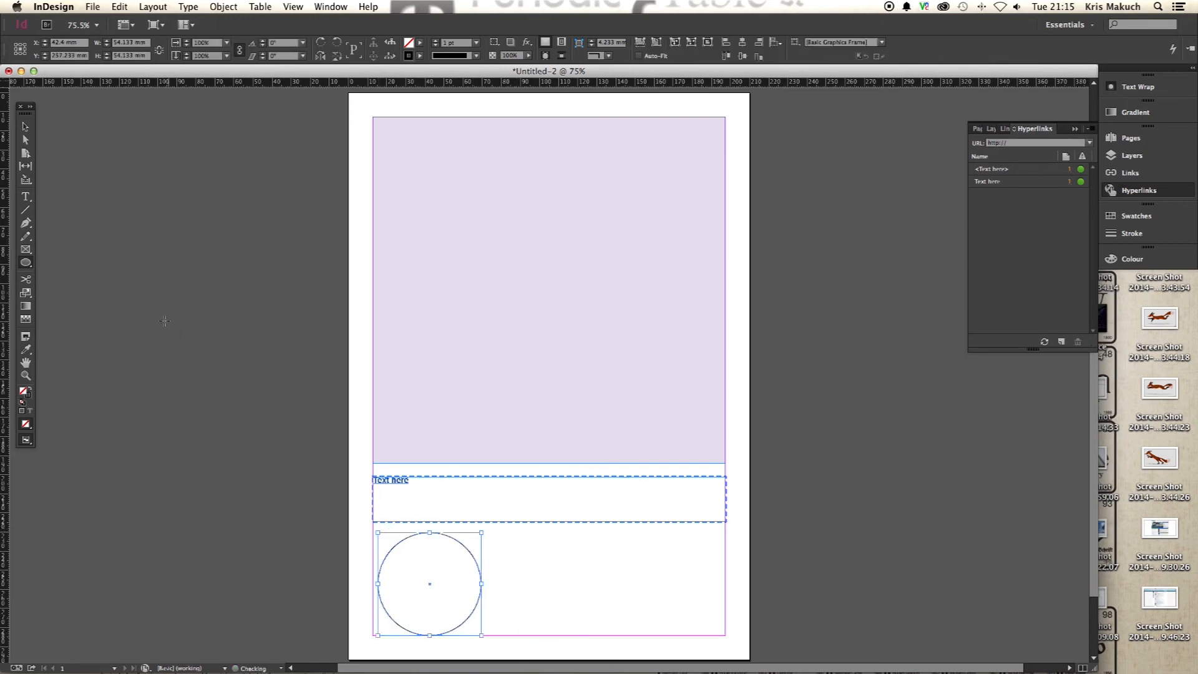
Copy the large rectangle's lilac fill and no-stroke appearance onto the circle with the Eyedropper, and deselect it
{"action": "left_click", "coordinate": [28, 350]}
{"action": "left_click", "coordinate": [524, 310]}
{"action": "left_click", "coordinate": [25, 127]}
{"action": "left_click", "coordinate": [220, 410]}
{"action": "left_click", "coordinate": [451, 576]}
{"action": "left_click", "coordinate": [546, 574]}
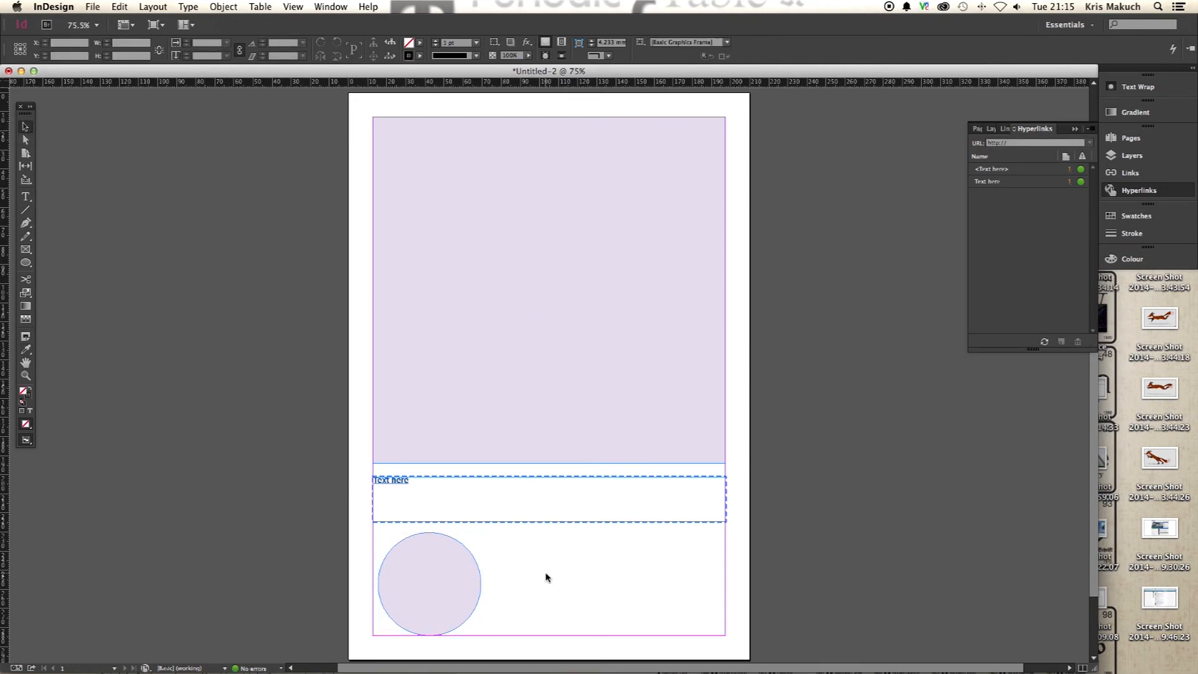
Select the lilac circle and choose the existing "Text here" hyperlink without angle brackets from the document's hyperlinks
{"action": "left_click", "coordinate": [410, 574]}
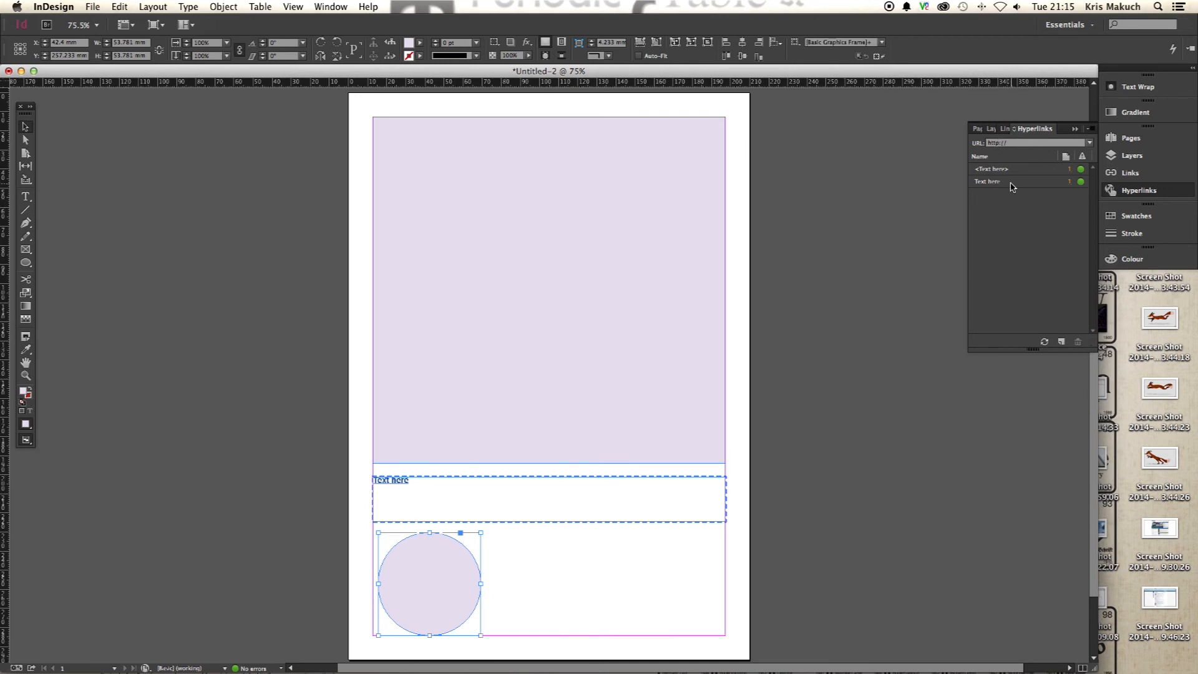
{"action": "left_click", "coordinate": [1011, 183]}
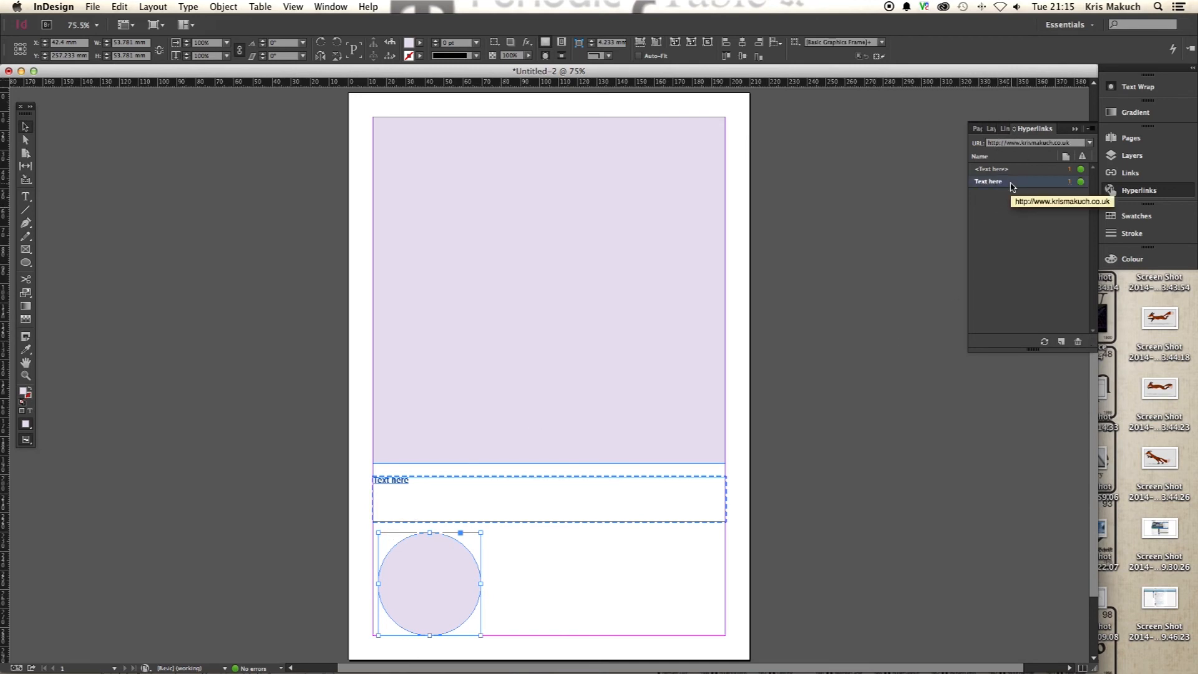